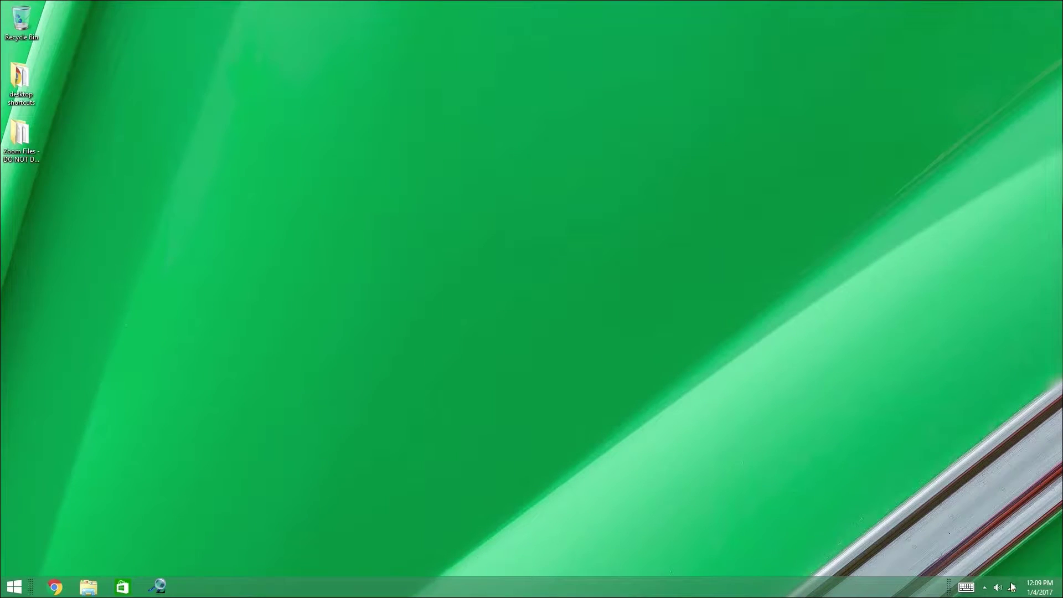
Join the XW110-000000 Wi-Fi network and launch a web browser
click(1012, 586)
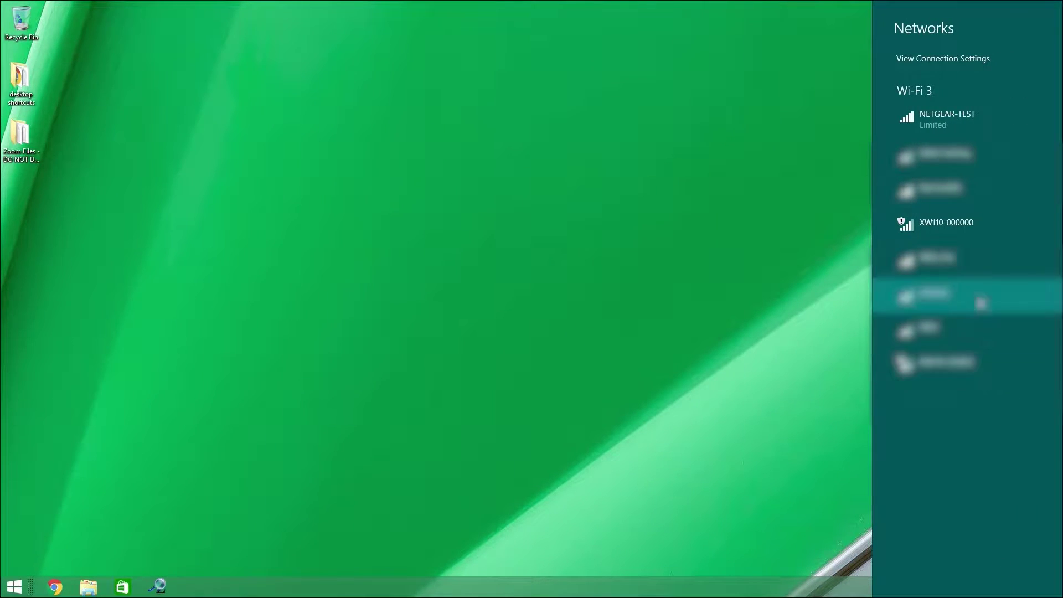
click(963, 221)
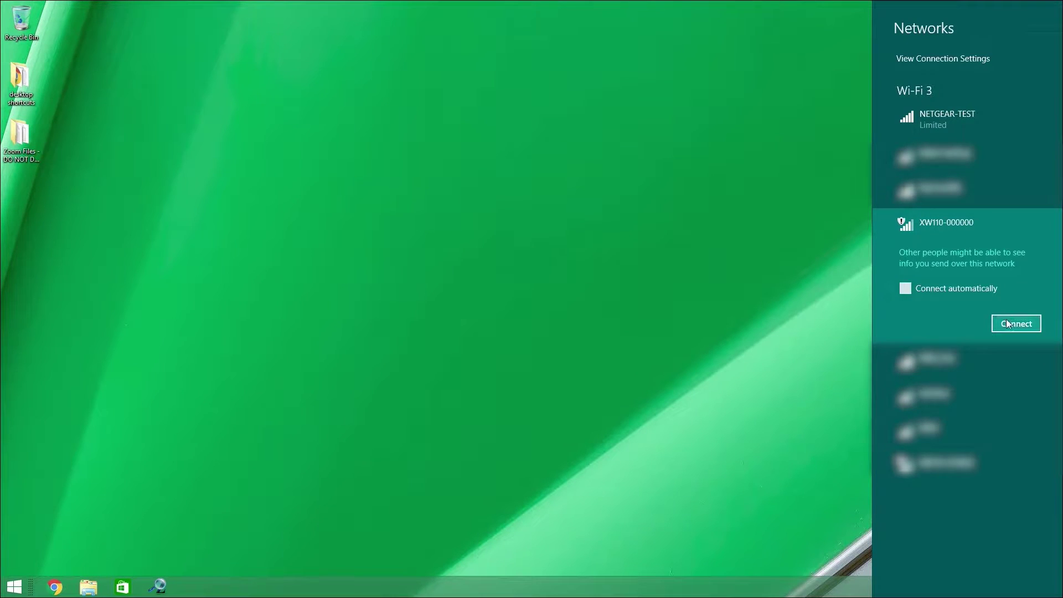
click(1007, 323)
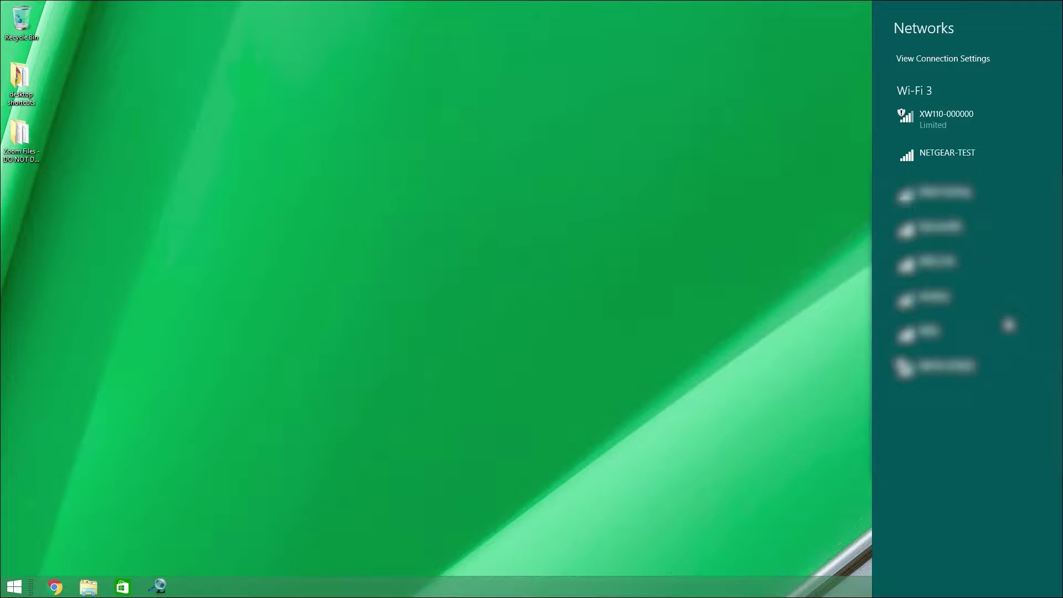
click(55, 587)
click(56, 588)
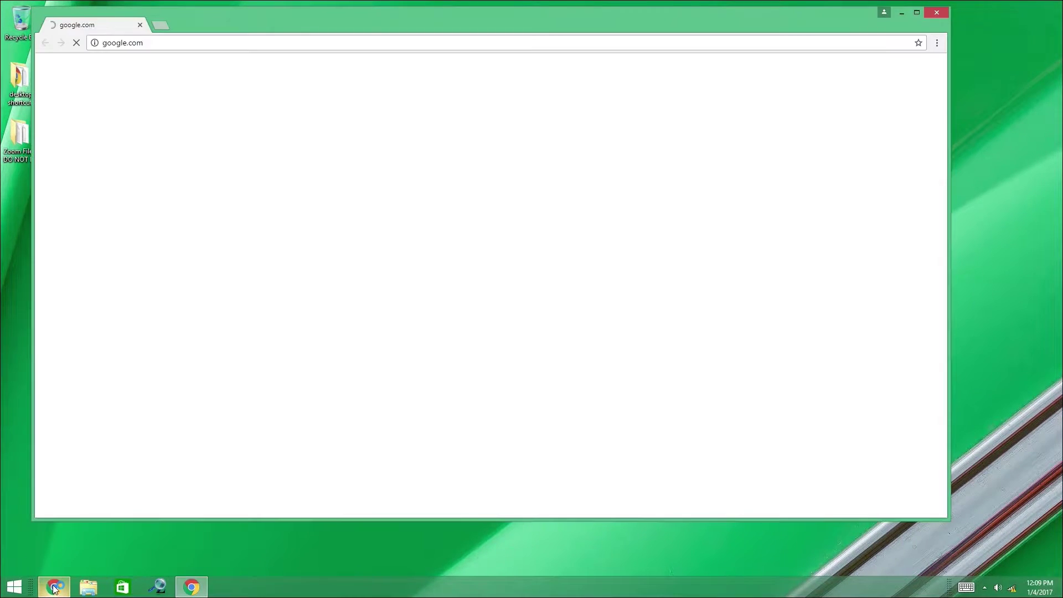
click(100, 43)
text(http)
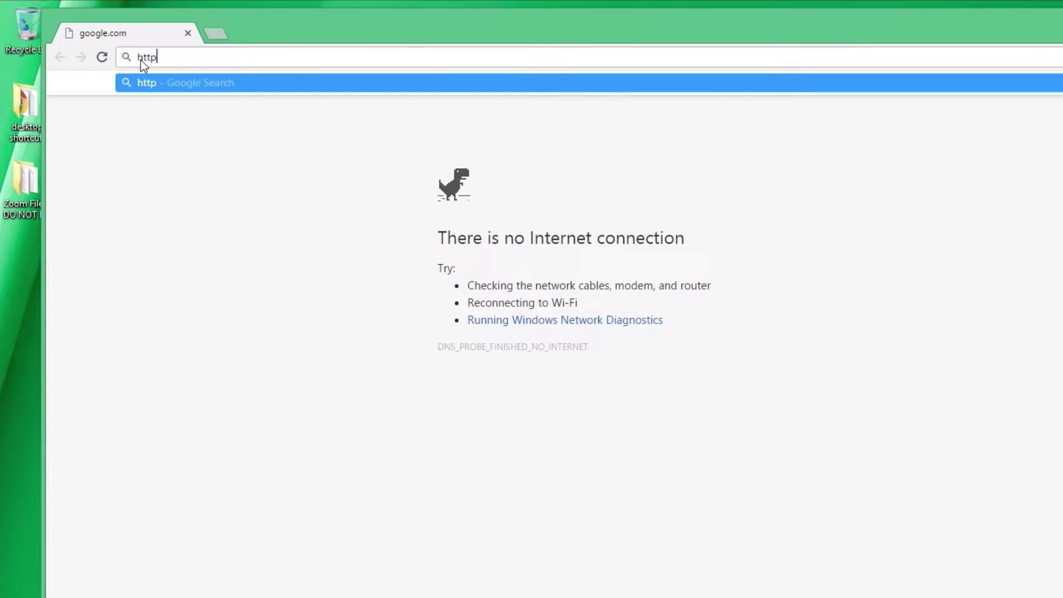
text(://192.168.1.2)
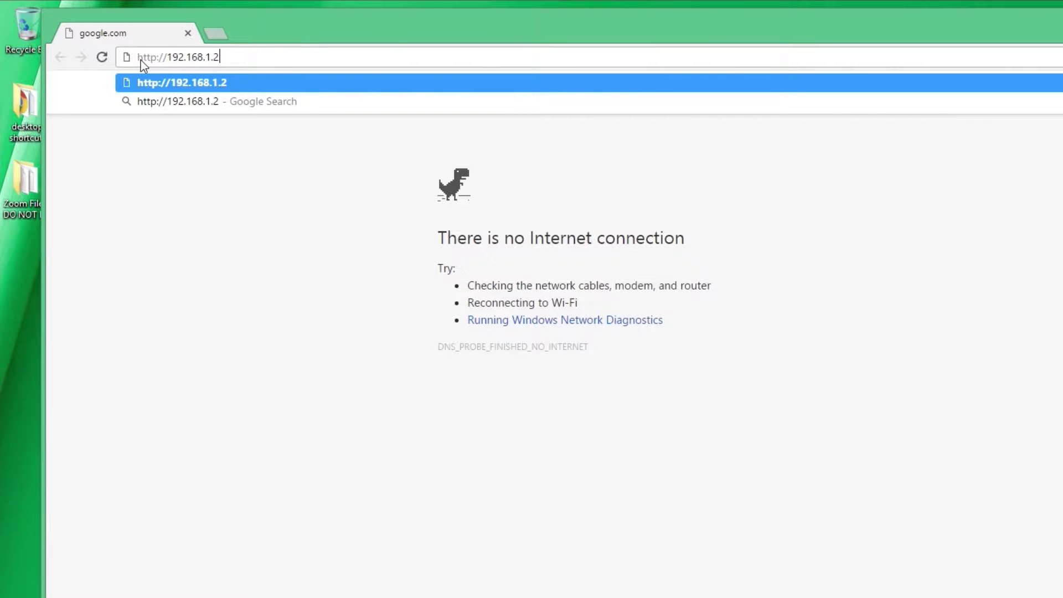
text(/setup.h)
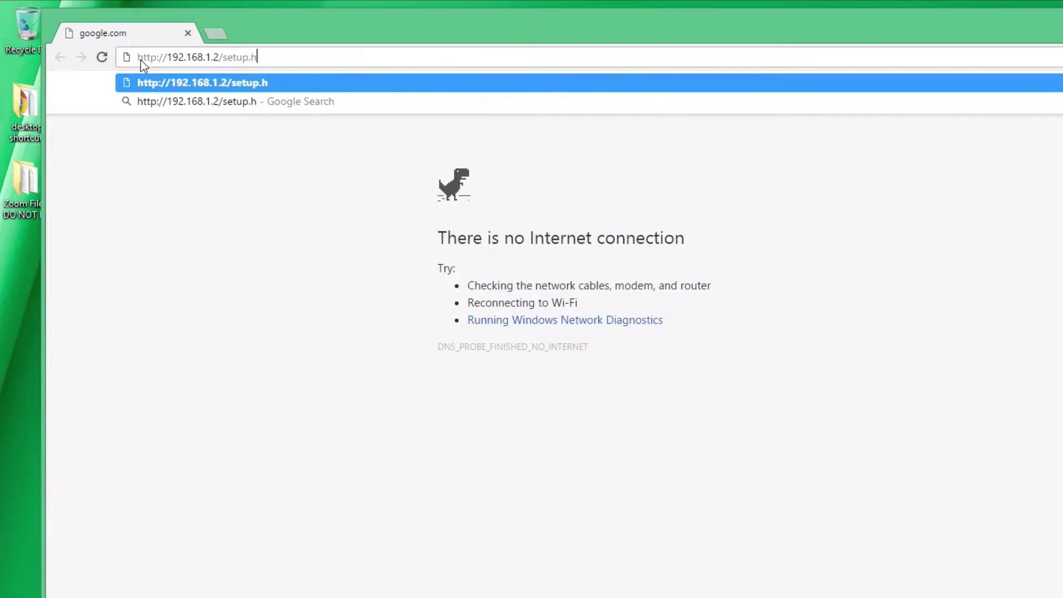
text(tml)
key(Return)
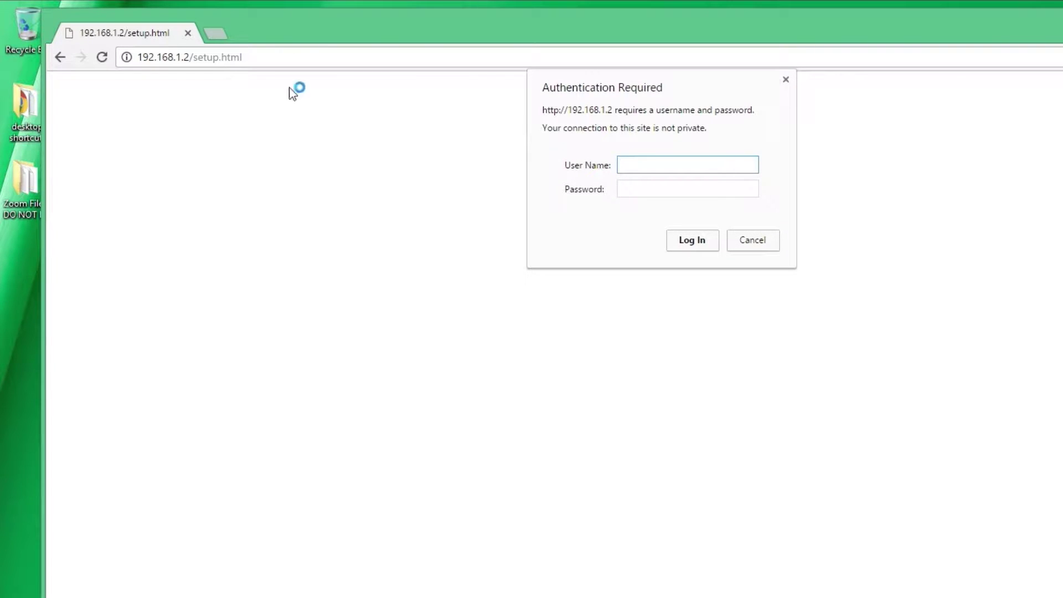
Log in to the setup page with the device's user name and password
text(admin)
key(Tab)
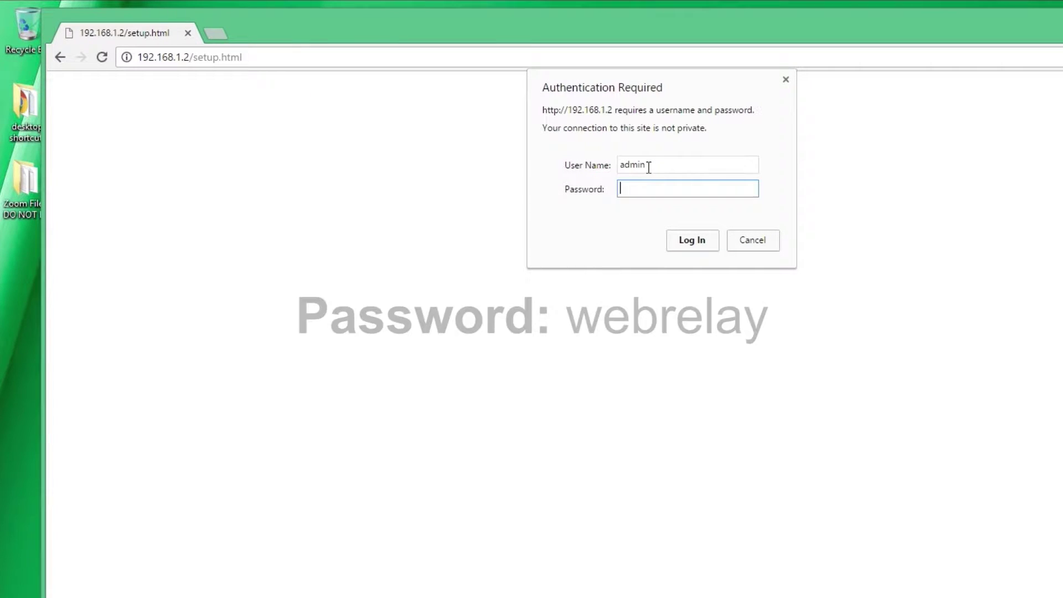
text(webrelay)
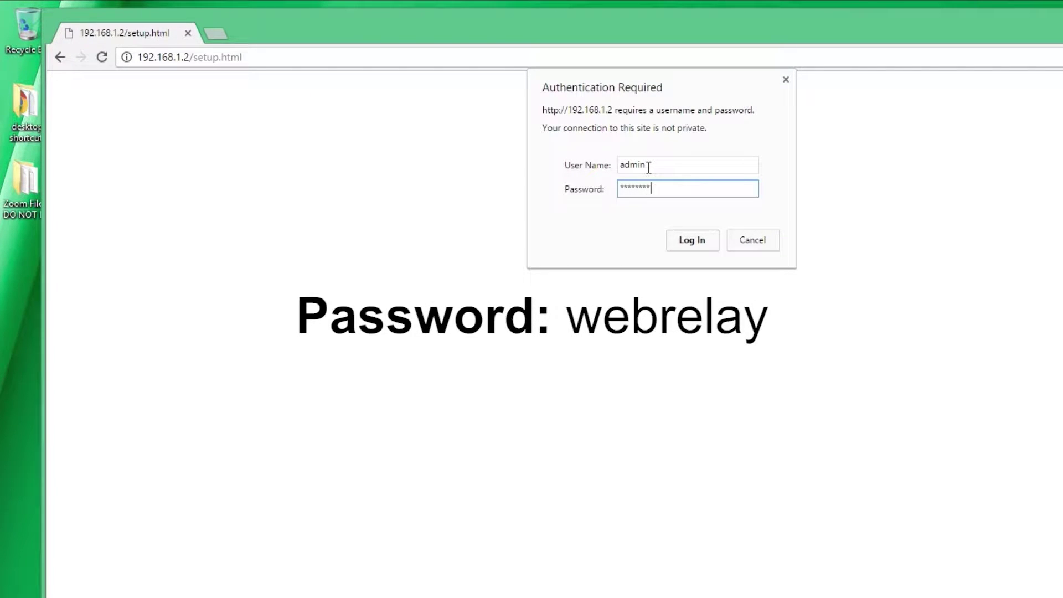
key(Return)
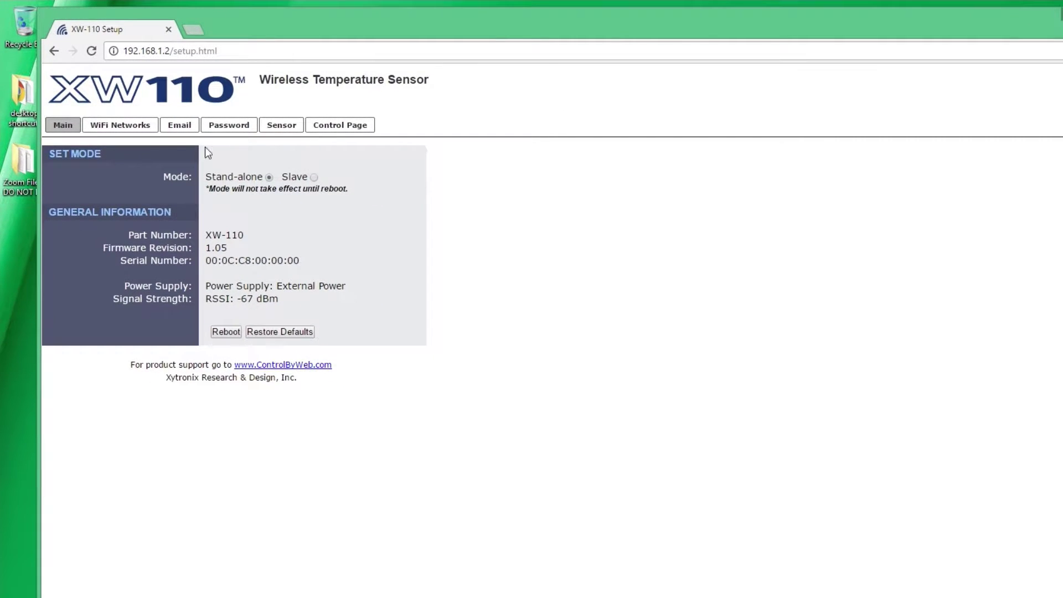
Re-enter the WPA/WPA2 security key for NETGEAR-TEST in the WiFi Networks settings
click(137, 128)
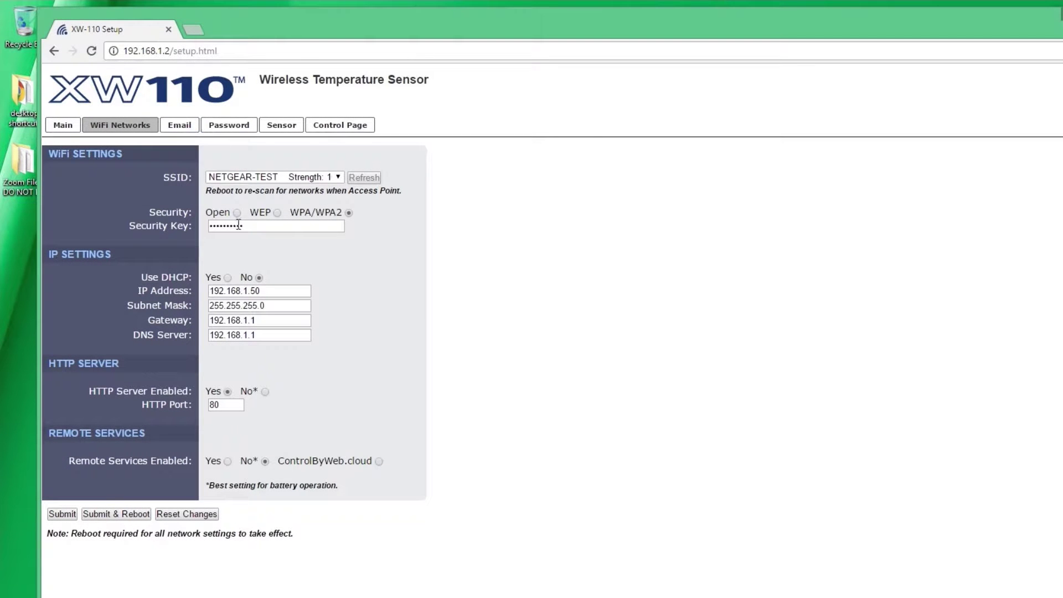
drag(245, 225, 192, 226)
text(•••••••••••)
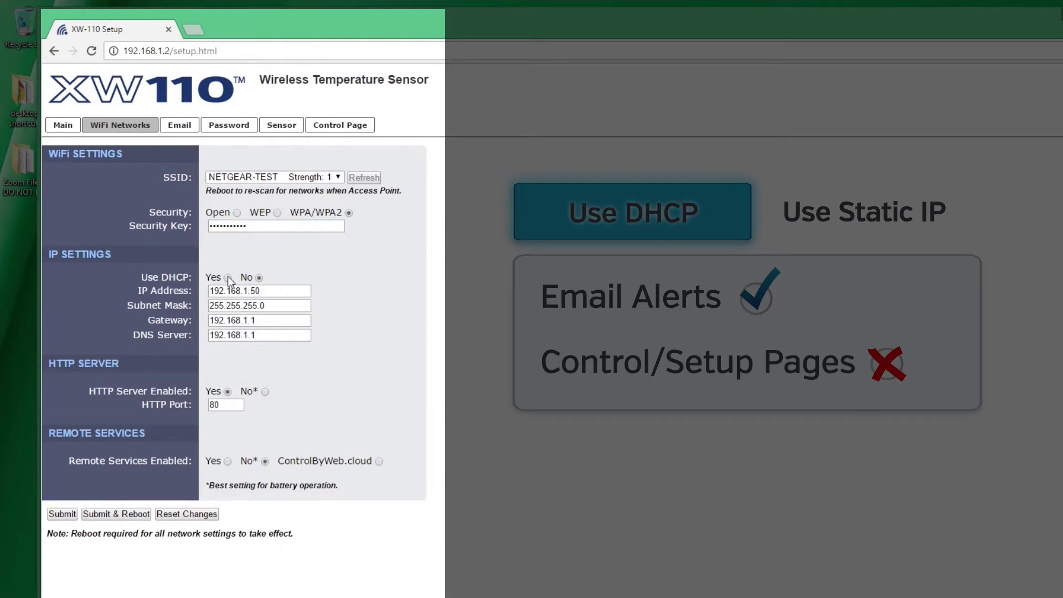
click(228, 278)
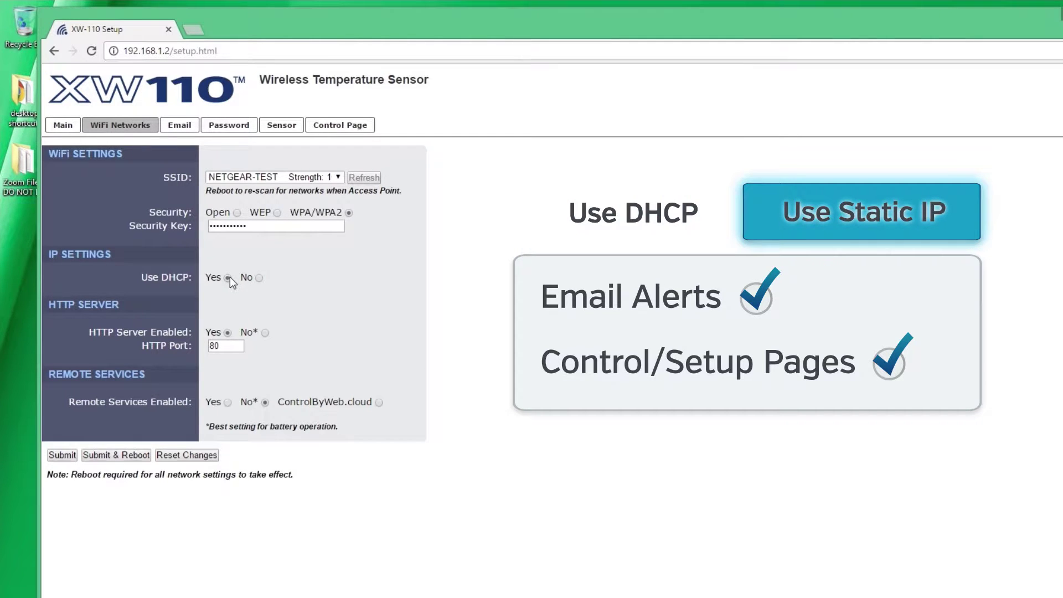
click(260, 278)
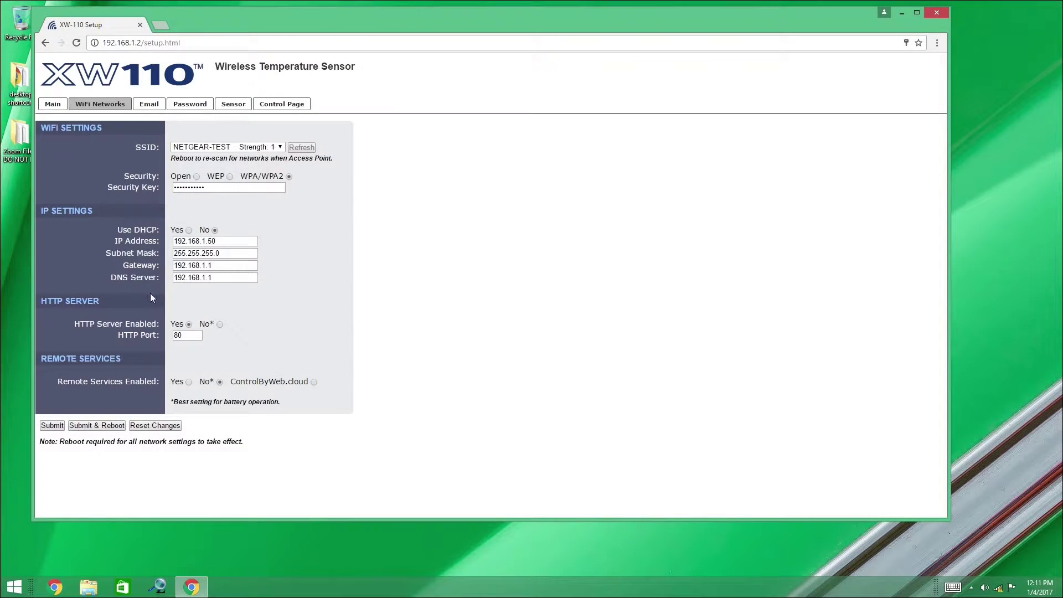
Submit the WiFi settings, then start re-entering the account password on the Email page
click(52, 426)
click(258, 236)
click(149, 105)
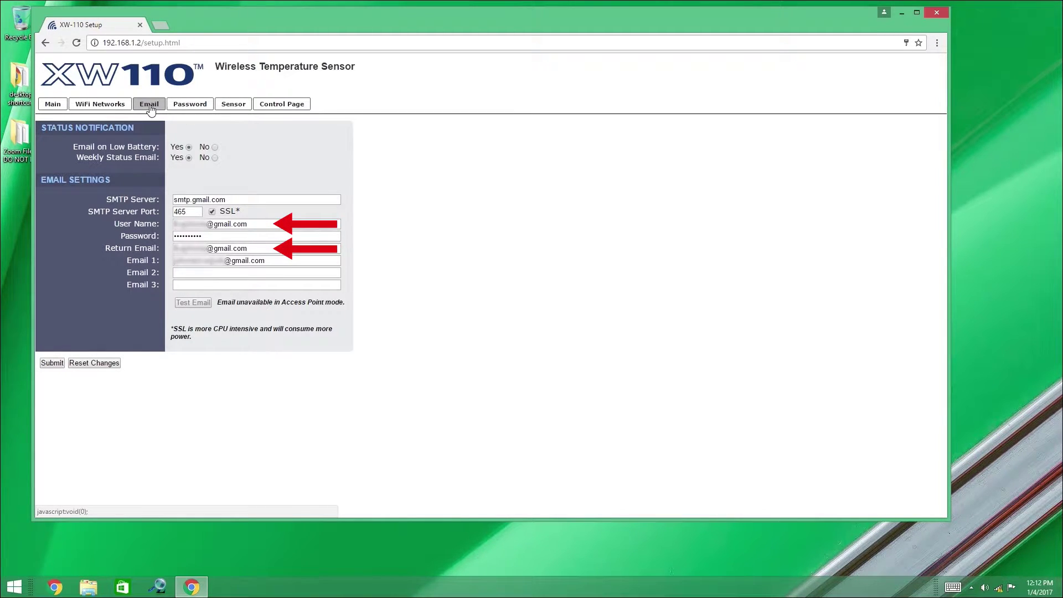
drag(202, 236, 161, 237)
text(•)
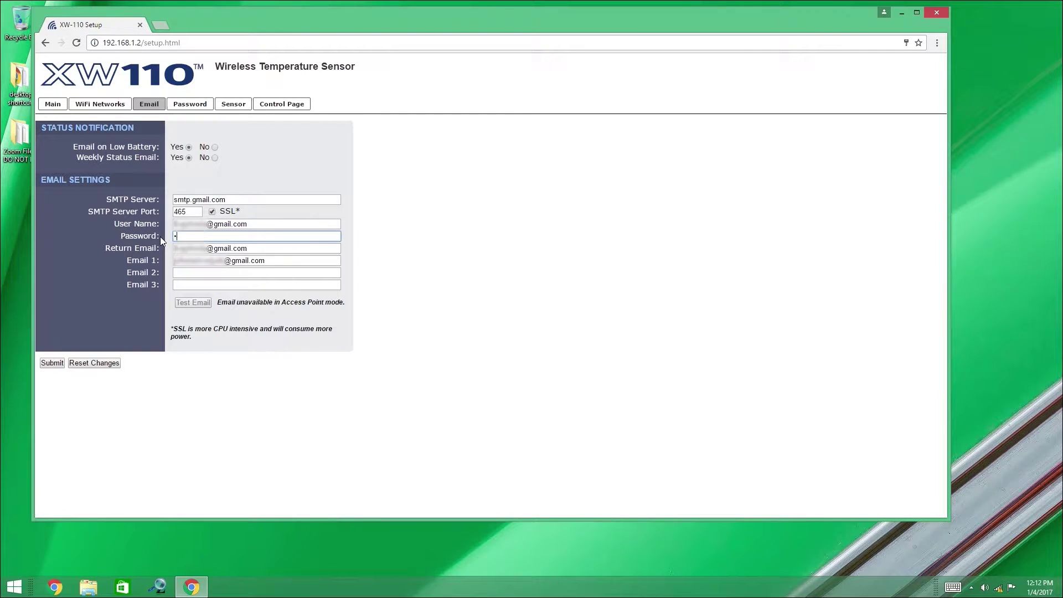
text(••••••••)
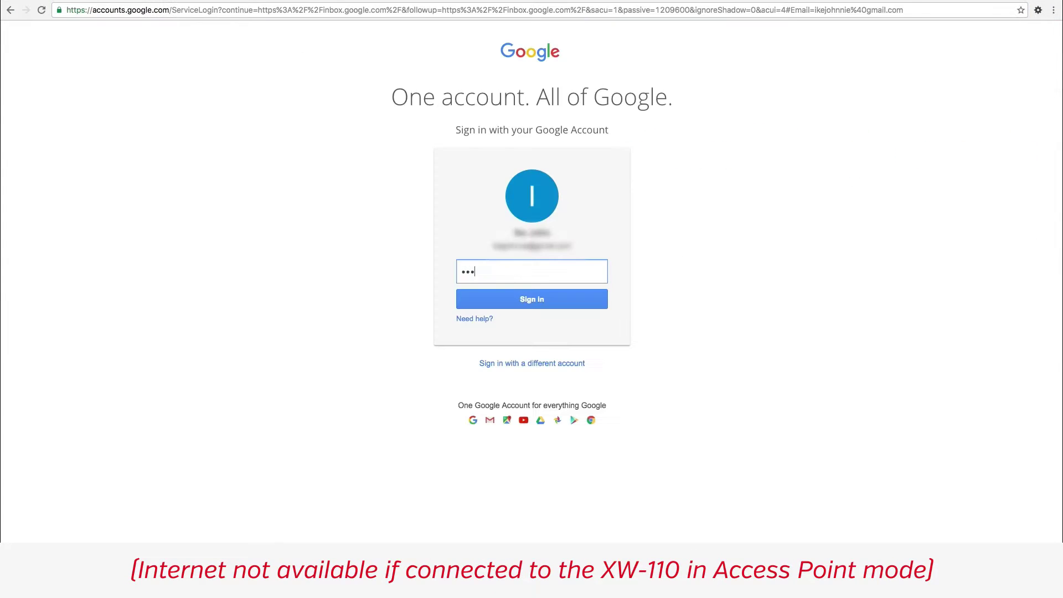
Finish entering the Gmail account password and delete a message from the inbox
text(•••••••)
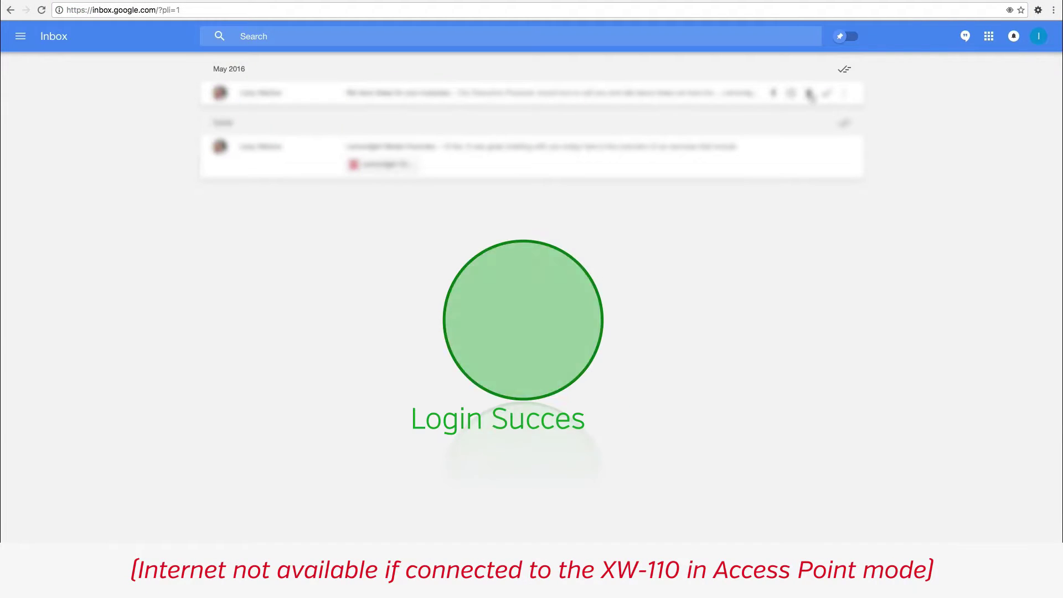
click(810, 93)
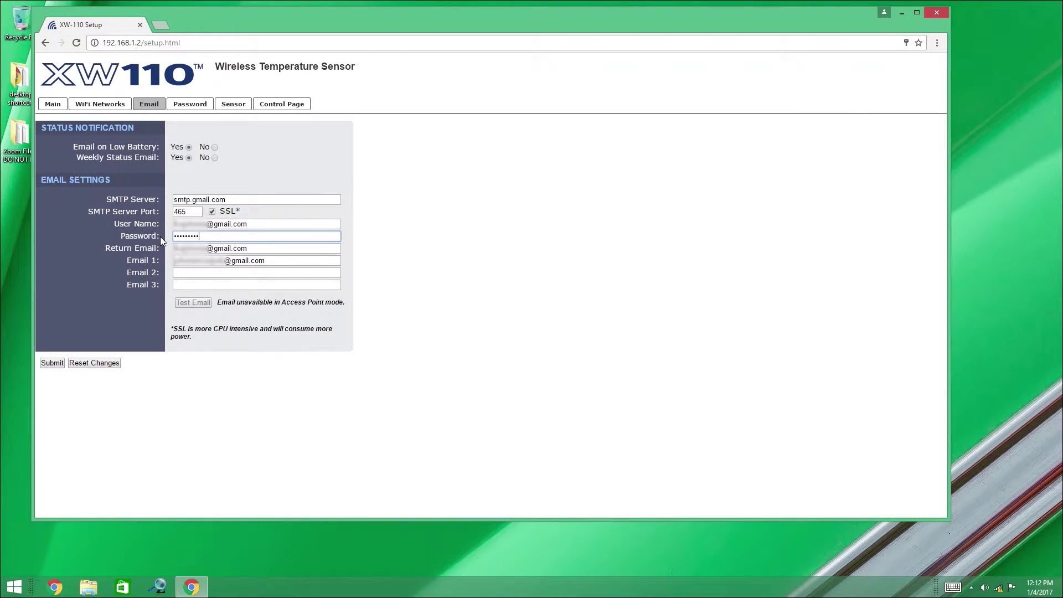
Save the email settings, then submit sensor settings with High Alarm 80.0 and 5-second update interval
click(52, 362)
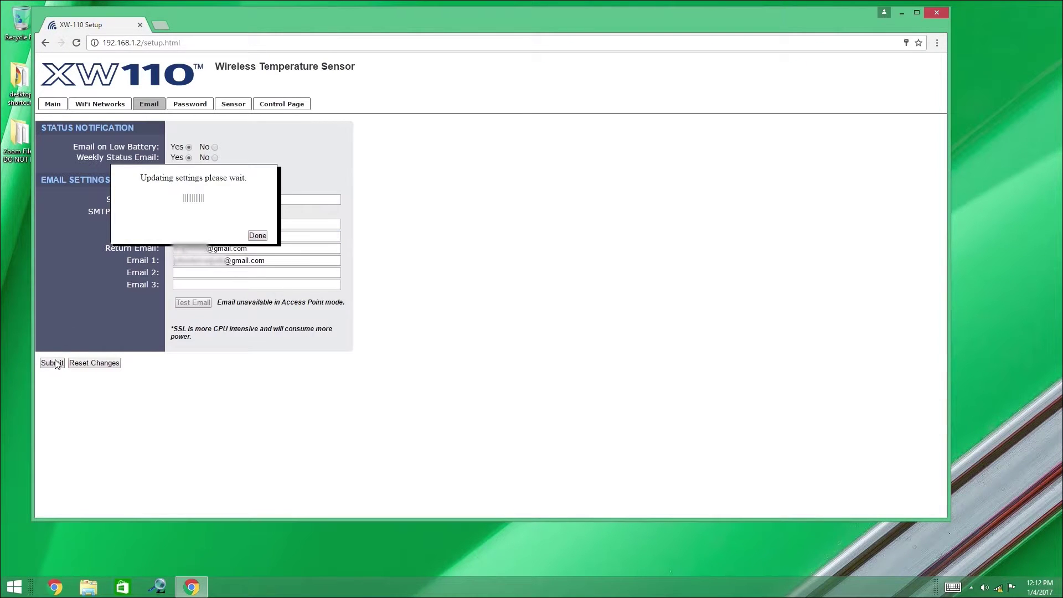
click(259, 235)
click(235, 106)
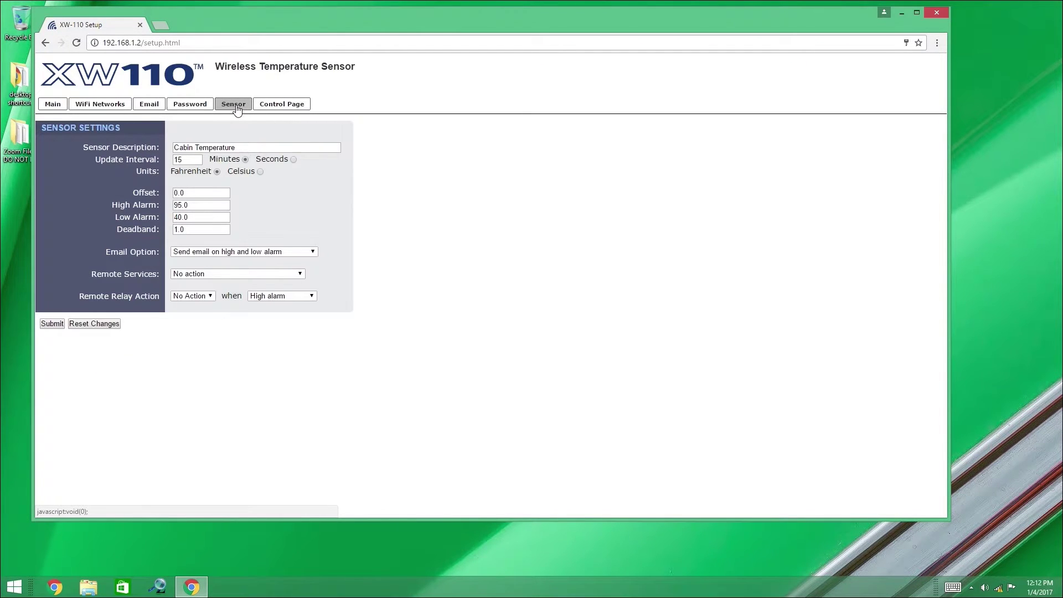
click(175, 205)
text(0)
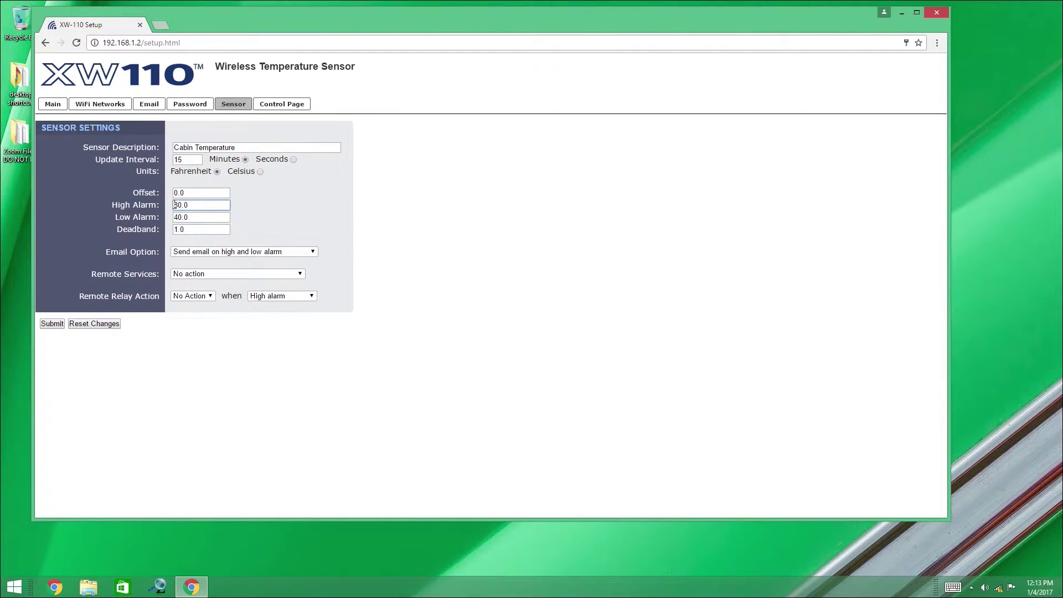
double_click(180, 160)
text(5)
click(294, 160)
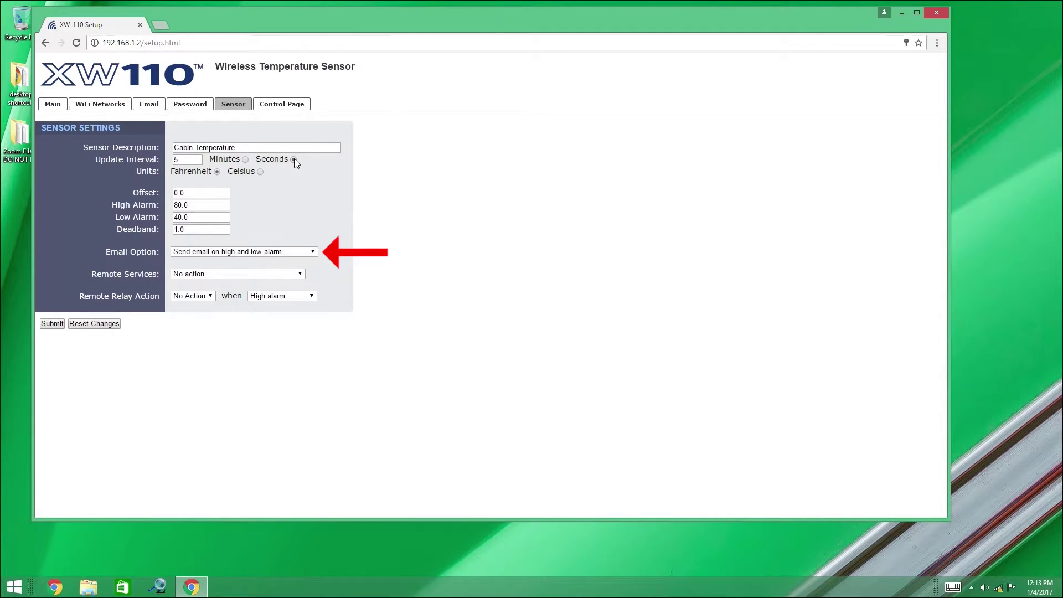
click(52, 323)
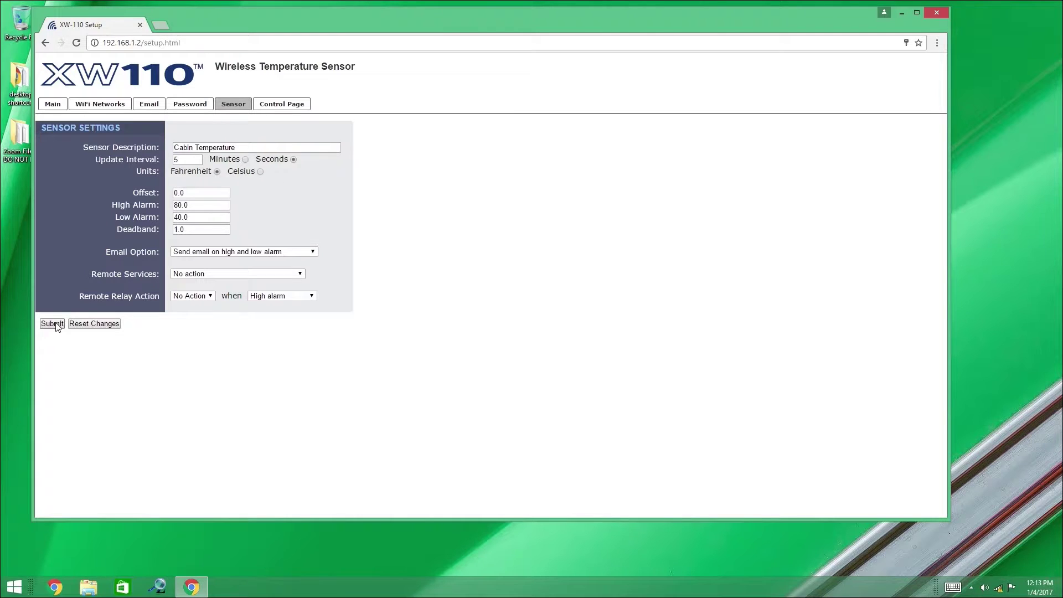
click(255, 237)
Reboot the sensor from the Main page to apply its network settings
click(52, 104)
click(179, 276)
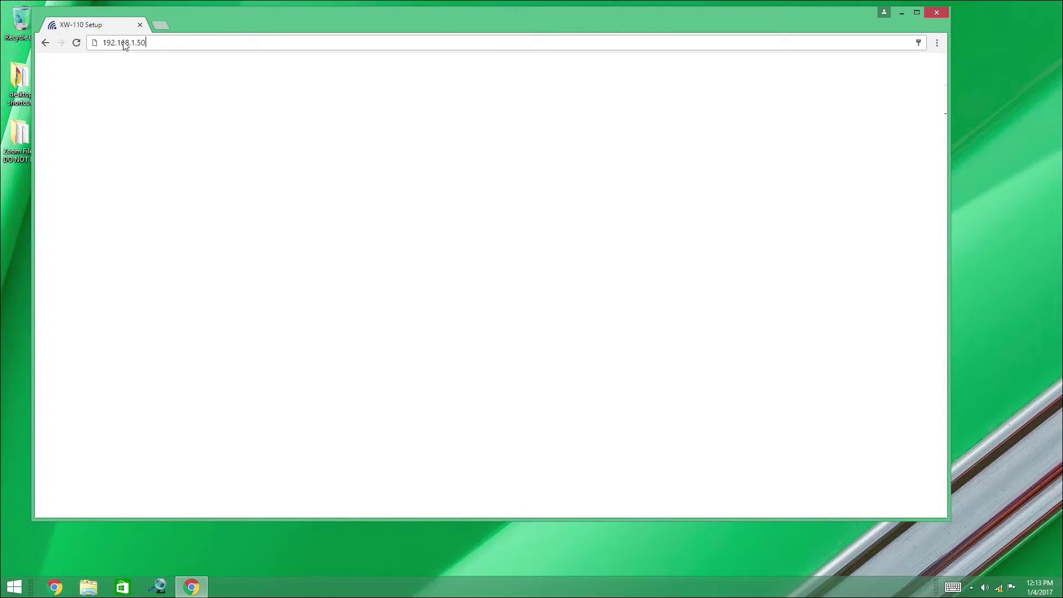
Try loading the sensor at xw-110.local/setup.html, which fails with a no-Internet error
key(Return)
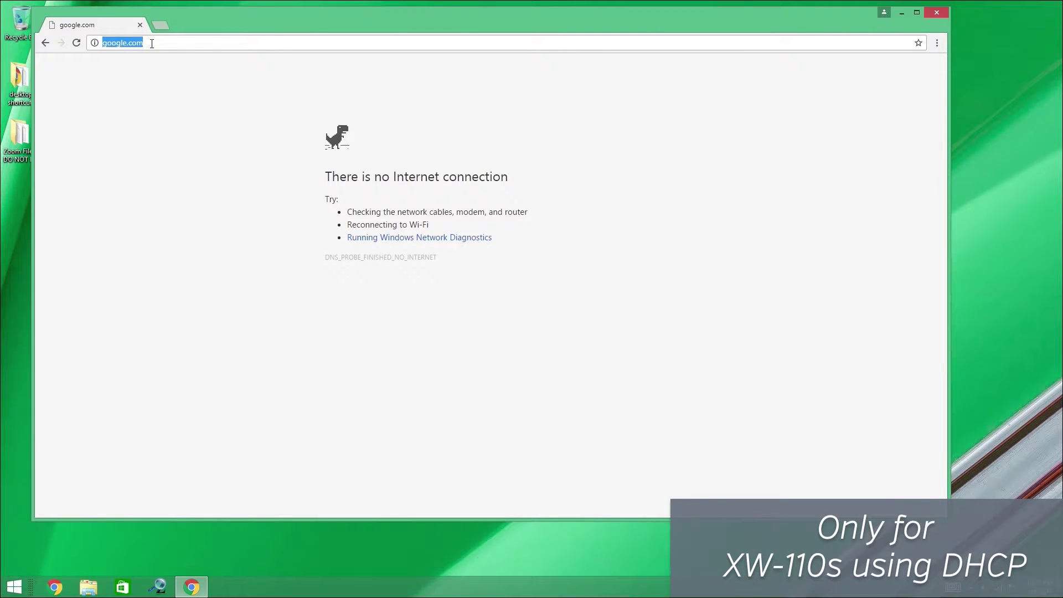
text(http)
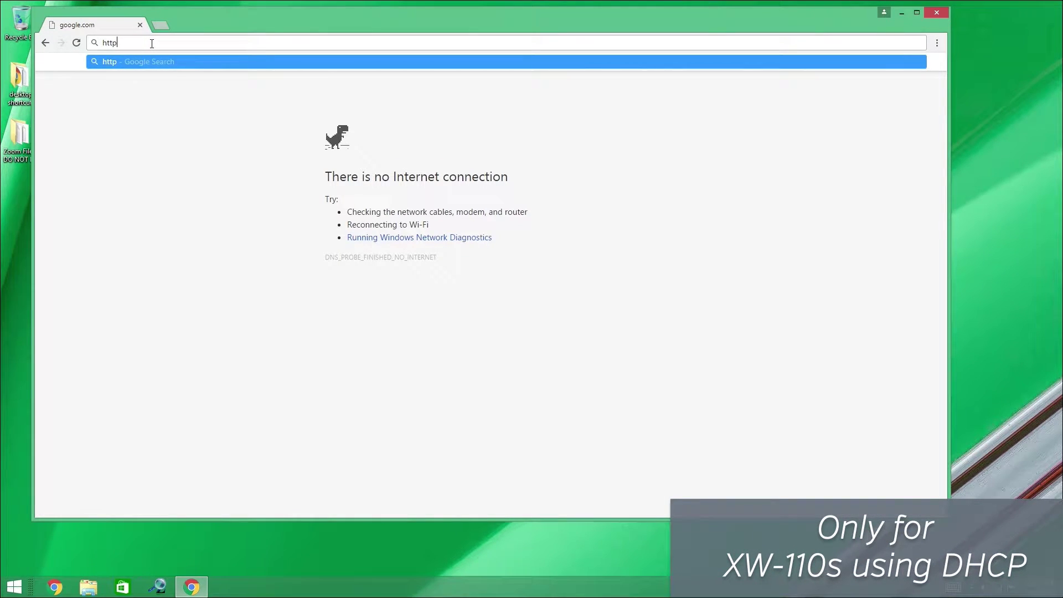
text(://x)
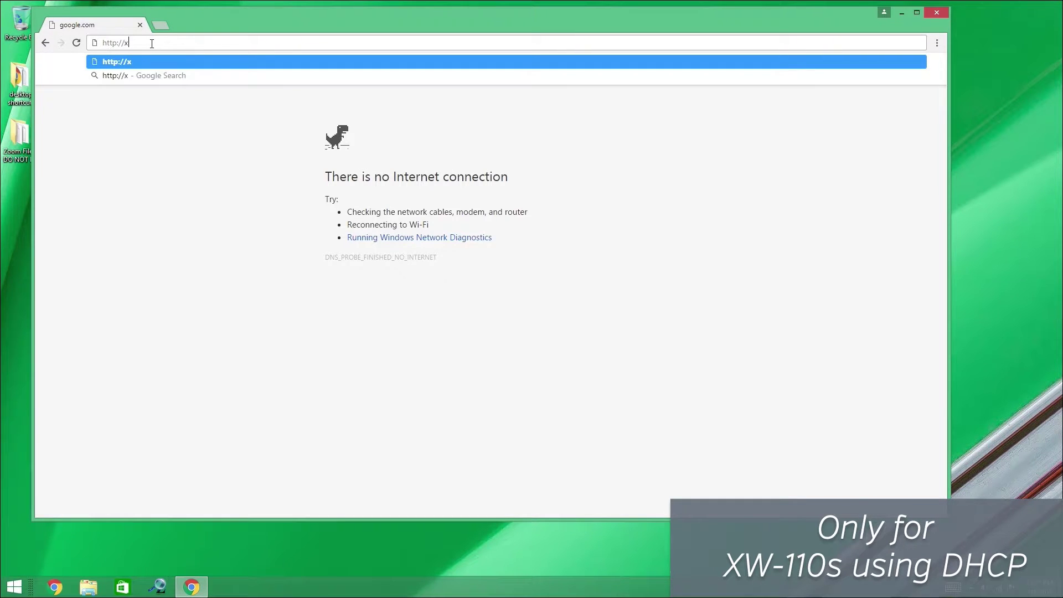
text(w-110.local/setup.html)
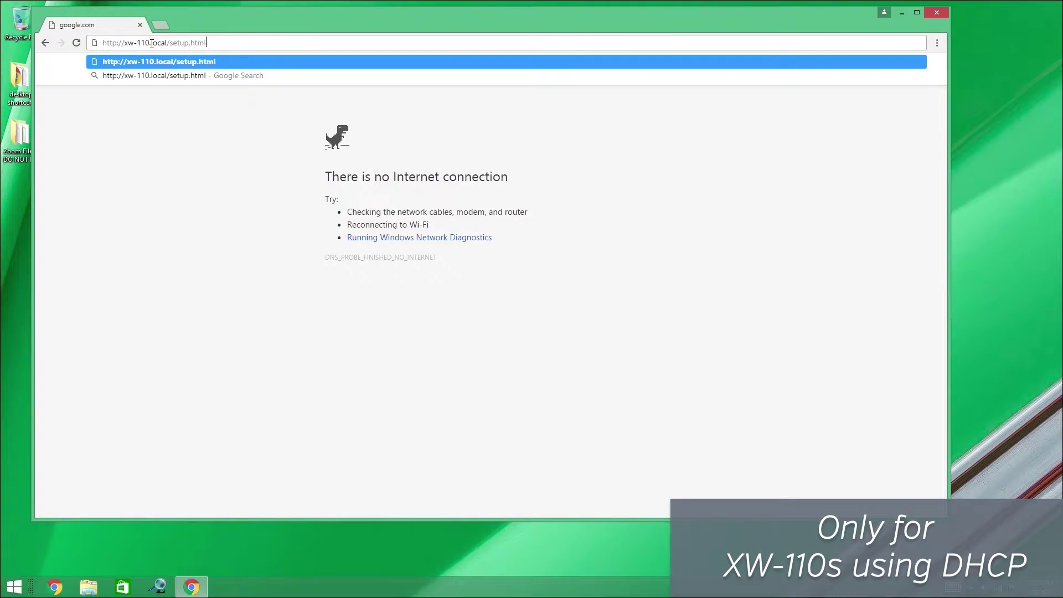
key(Return)
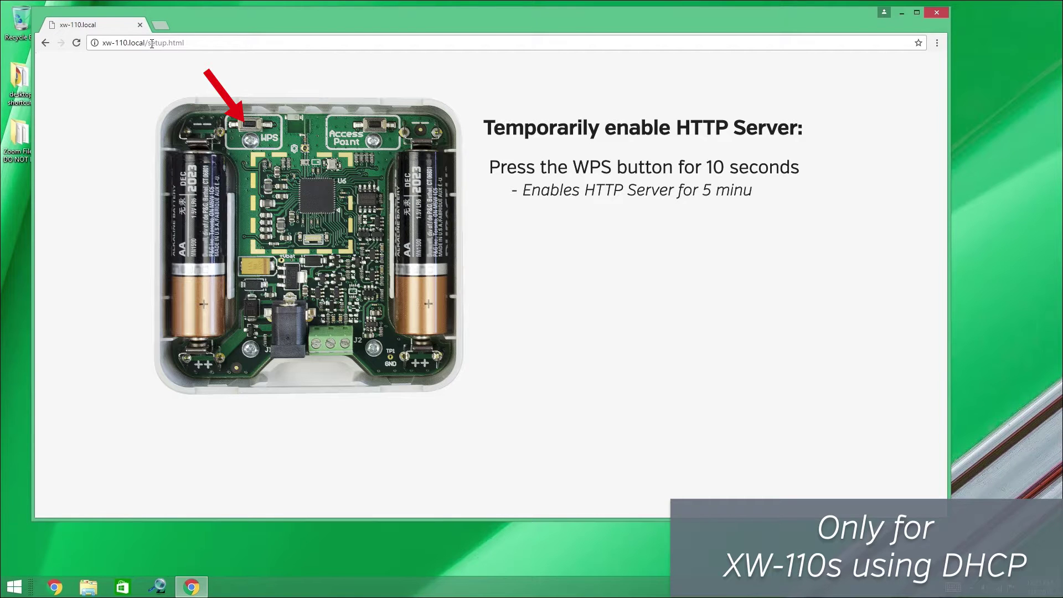
key(F5)
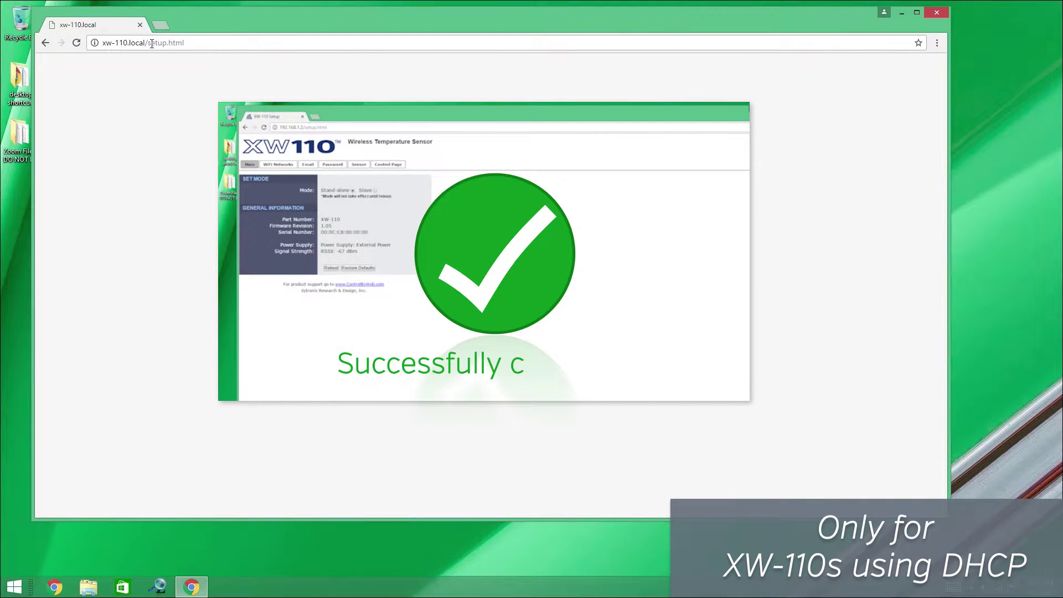
key(F5)
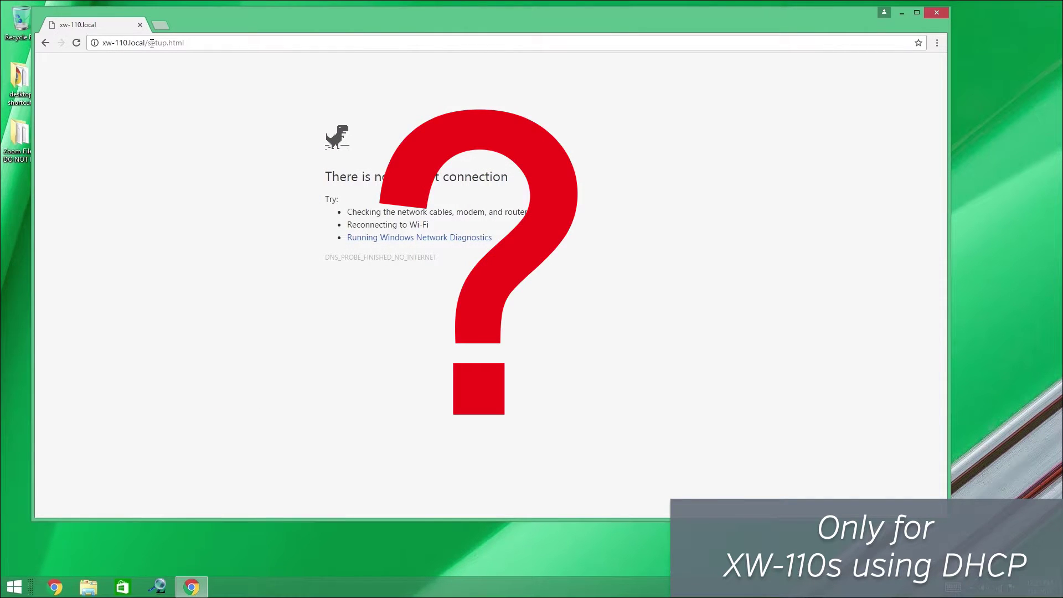
click(152, 43)
Log in to the NETGEAR router at 192.168.1.1 with its admin credentials
text(192.168.1.1)
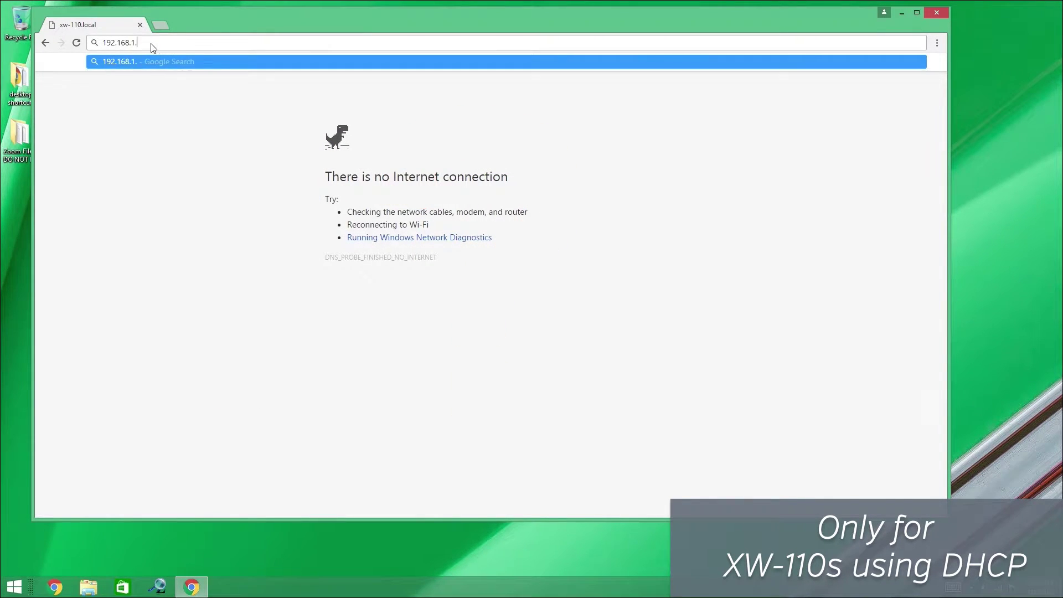
key(Return)
text(admin)
key(Tab)
text(password)
key(Return)
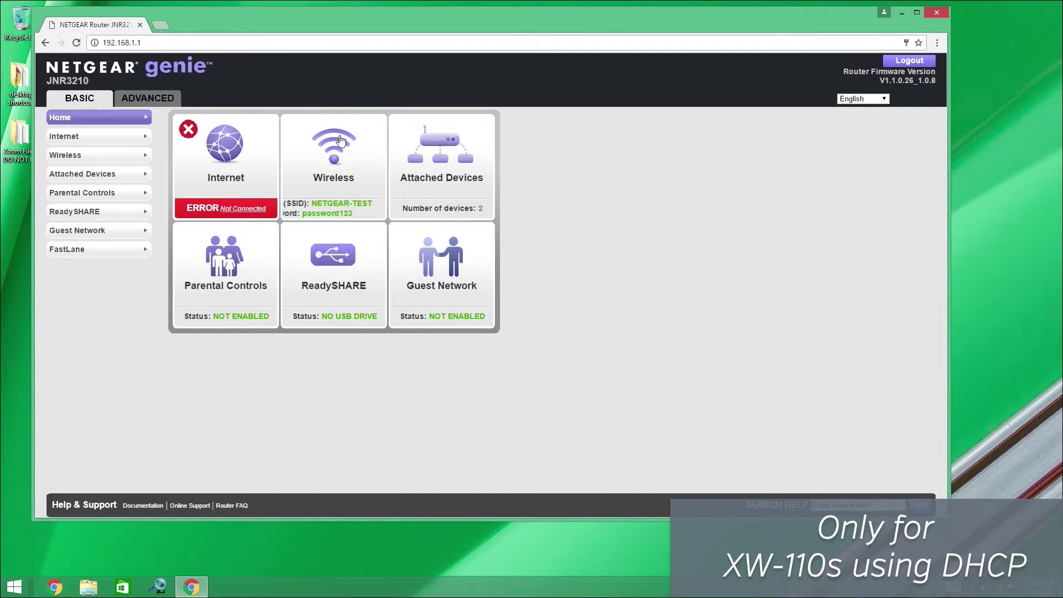
Find the sensor's IP 192.168.1.170 in the router's Attached Devices list
click(435, 165)
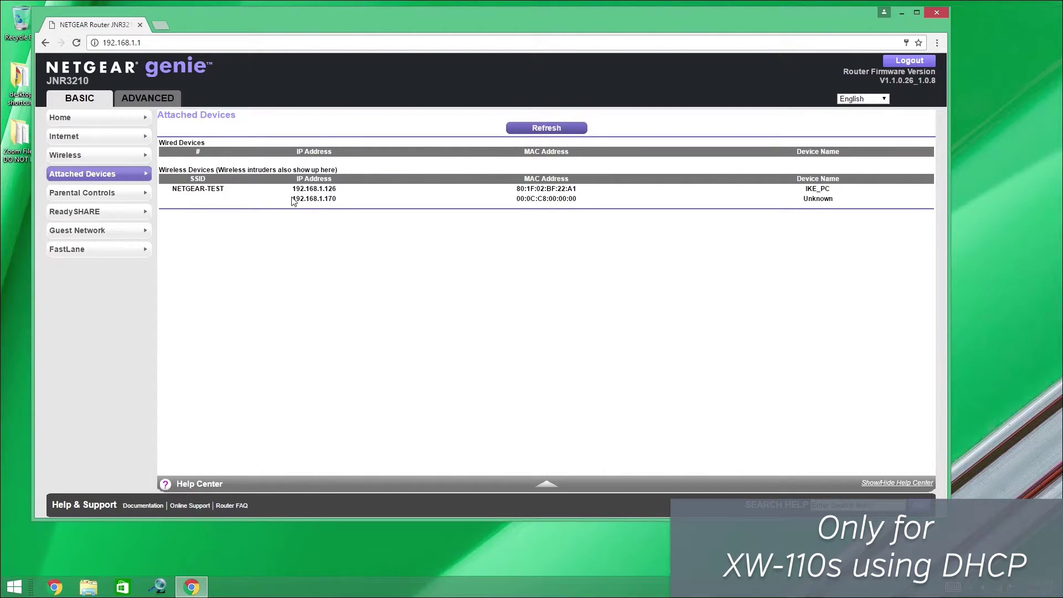
drag(293, 198, 336, 198)
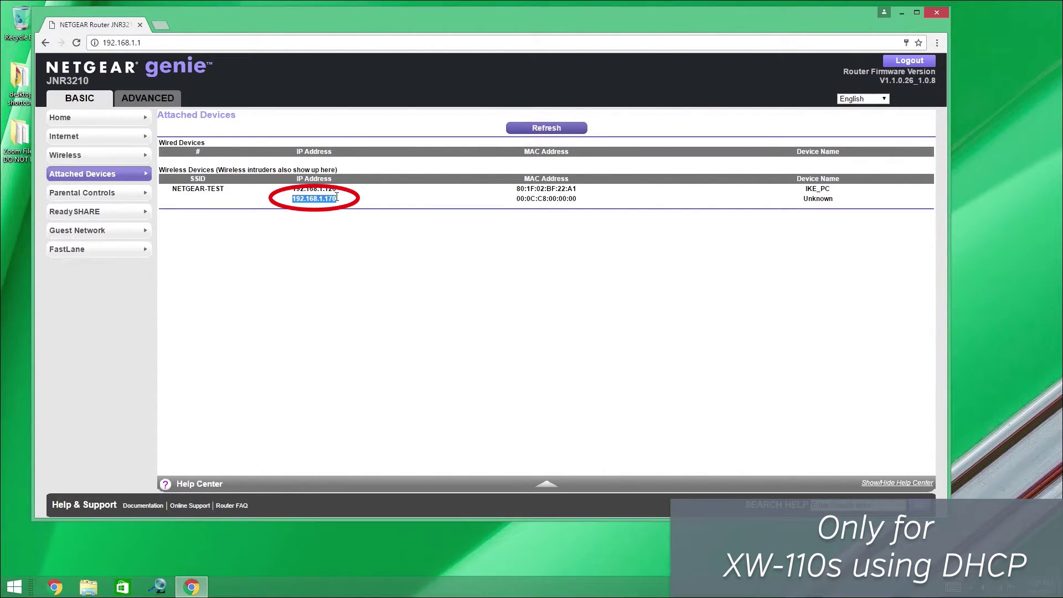
click(504, 142)
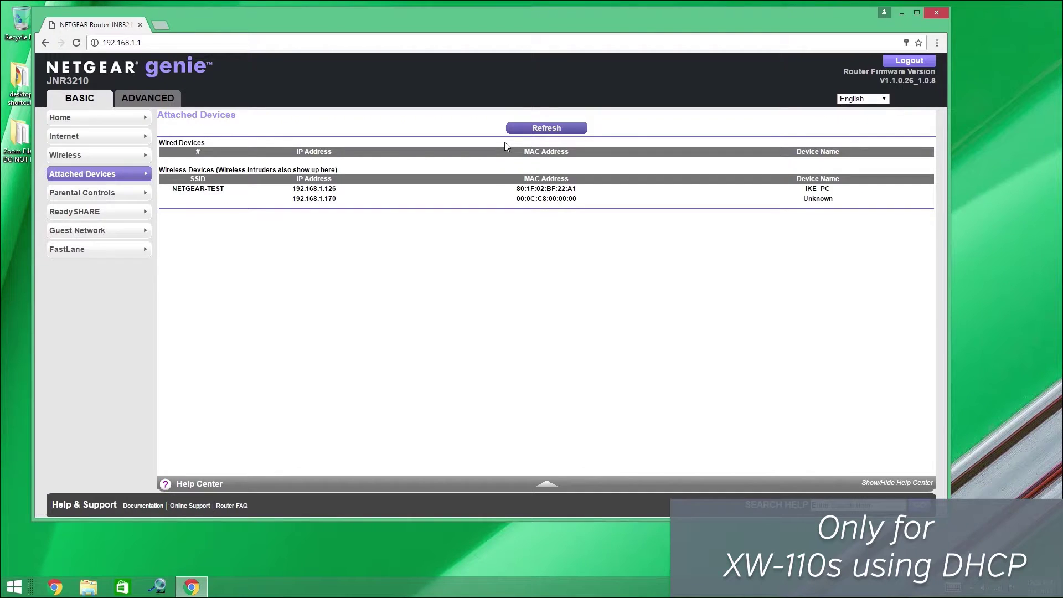
click(165, 27)
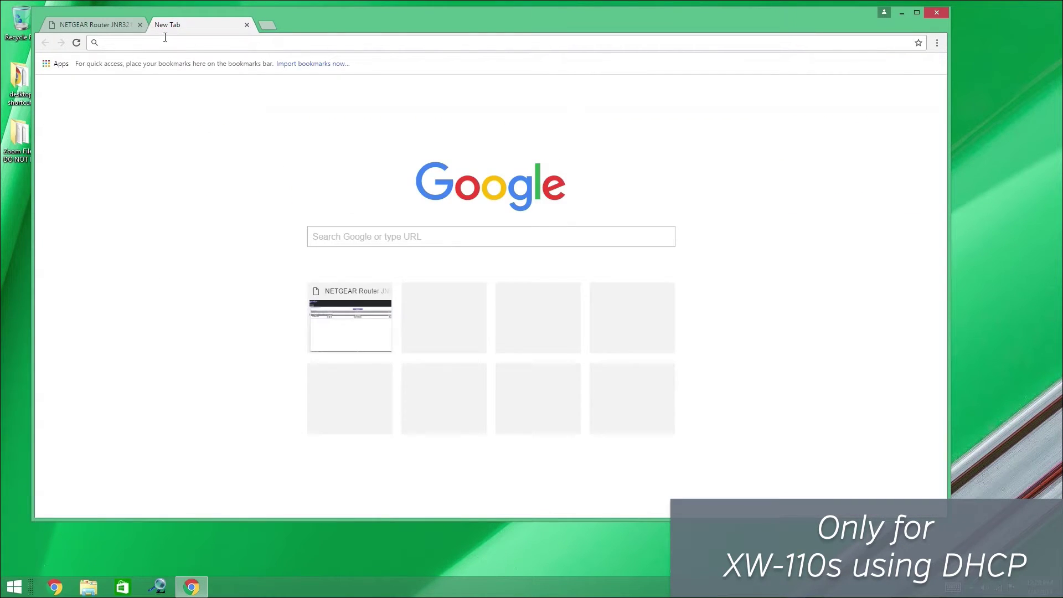
Load the sensor's page at 192.168.1.170 in the new tab
text(192.168.1.170)
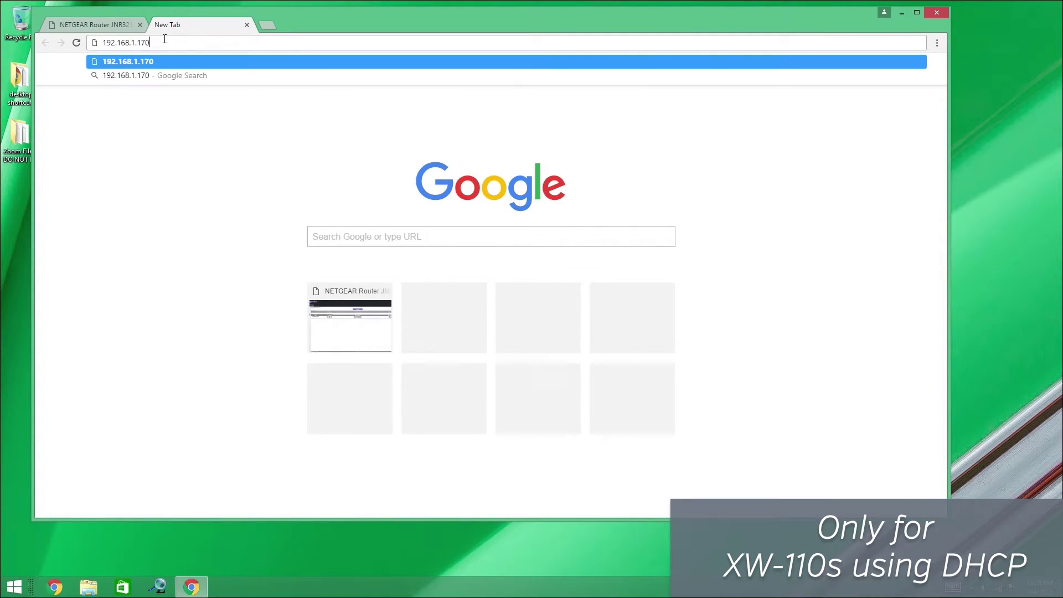
text(192.168.1.170)
key(Return)
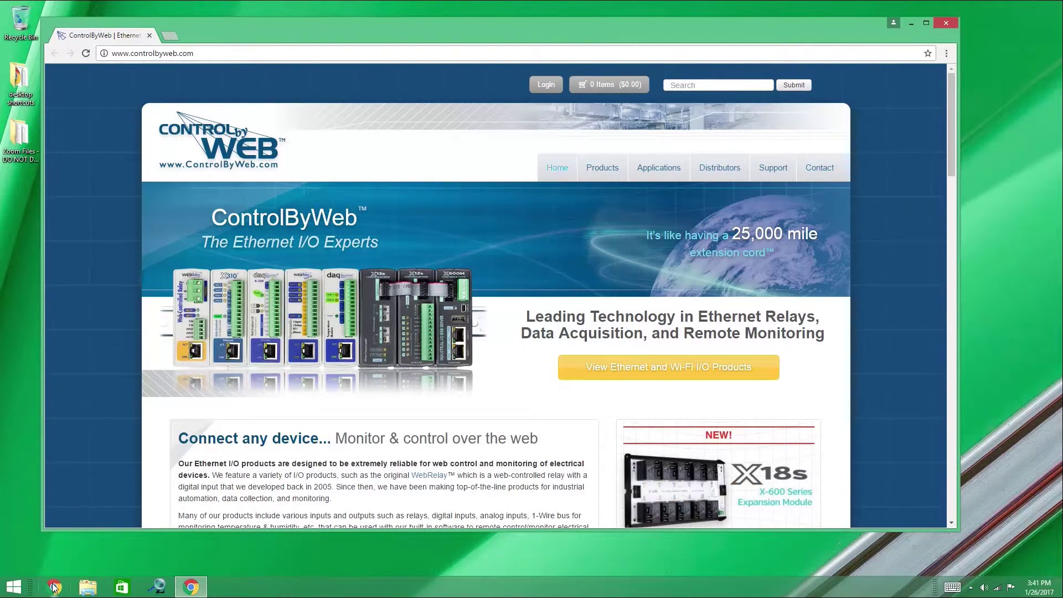
click(205, 53)
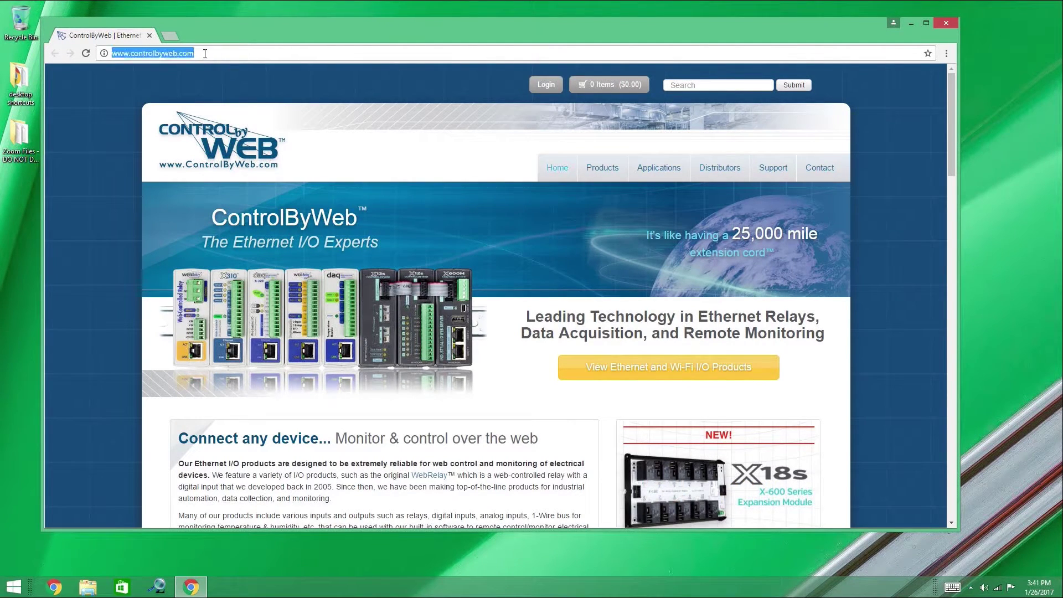
text(http://192.16)
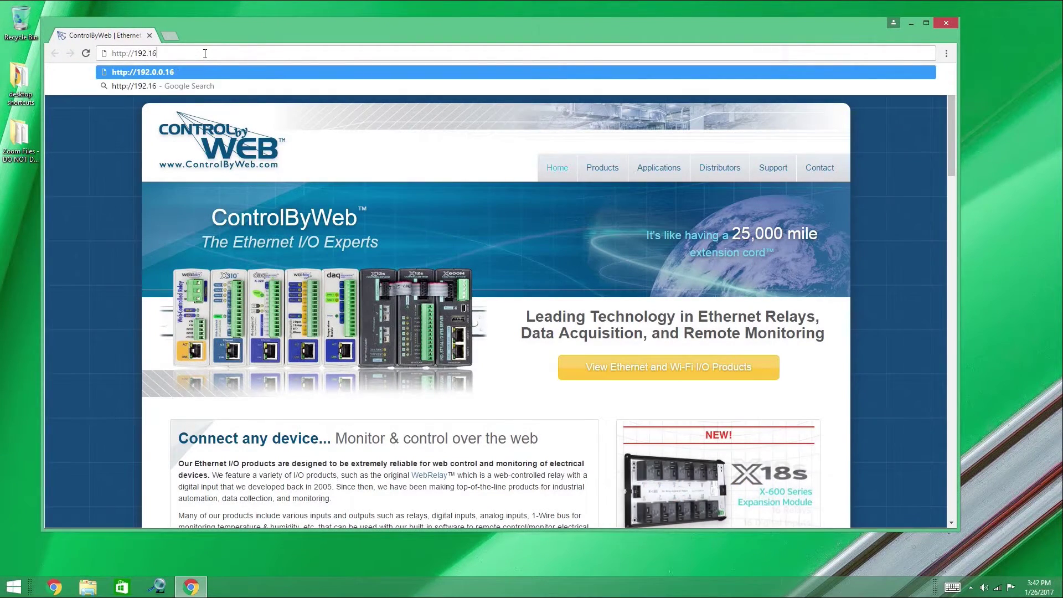
text(8.1.50/setup.html)
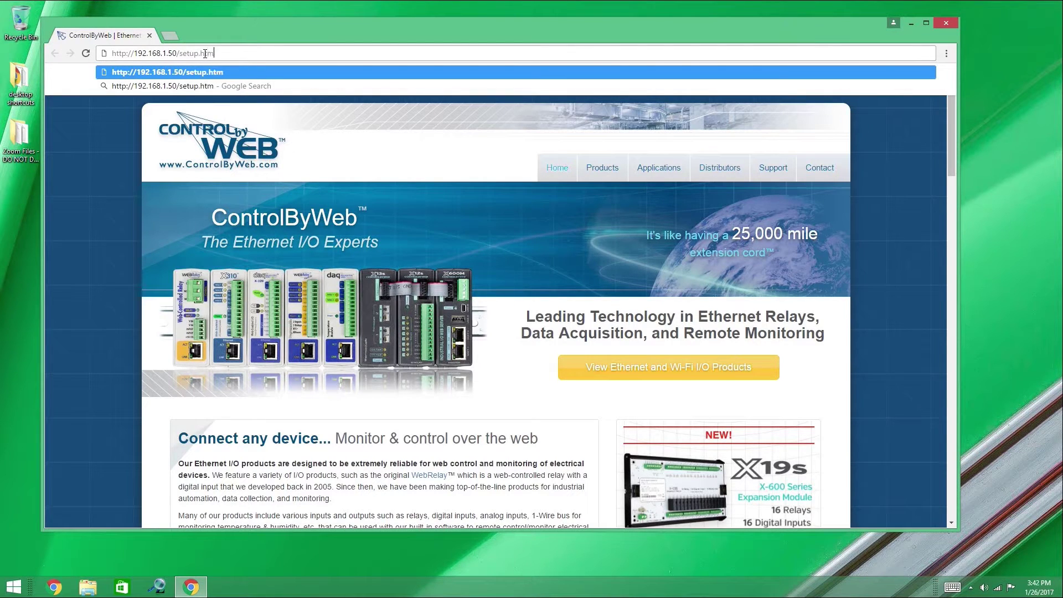
key(Return)
text(admin)
key(Tab)
text(webrelay)
key(Return)
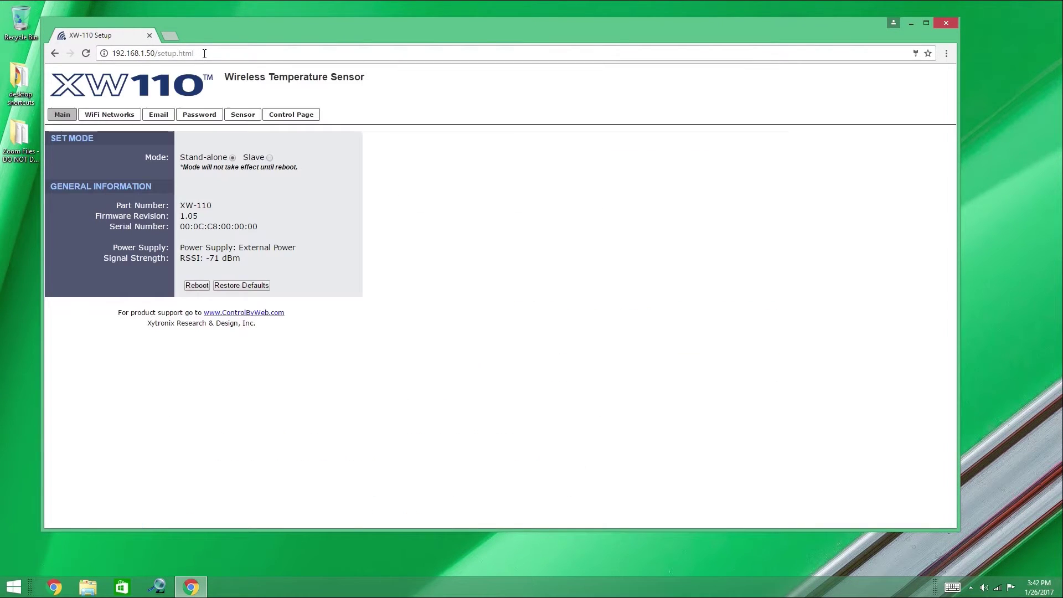
Send a test email from the Email tab, which fails with 'Error authenticating 534-5.7.14'
click(162, 115)
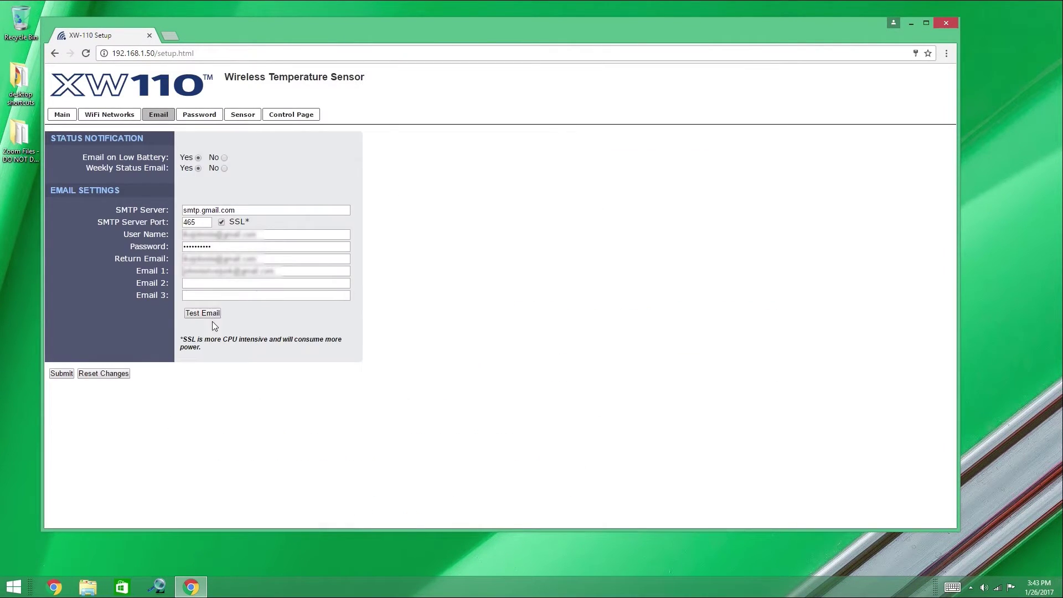
click(211, 315)
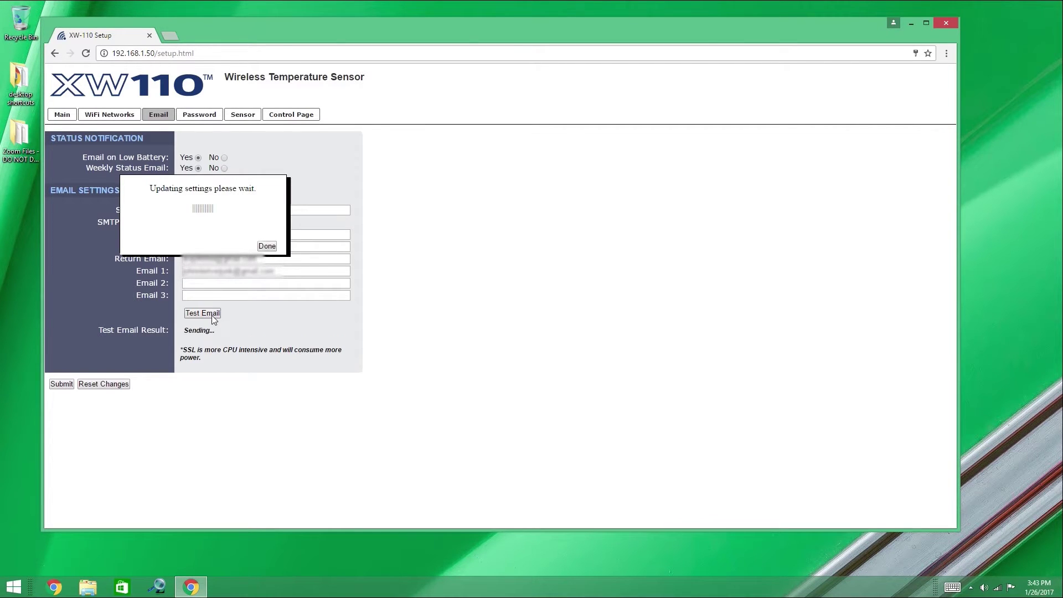
click(271, 245)
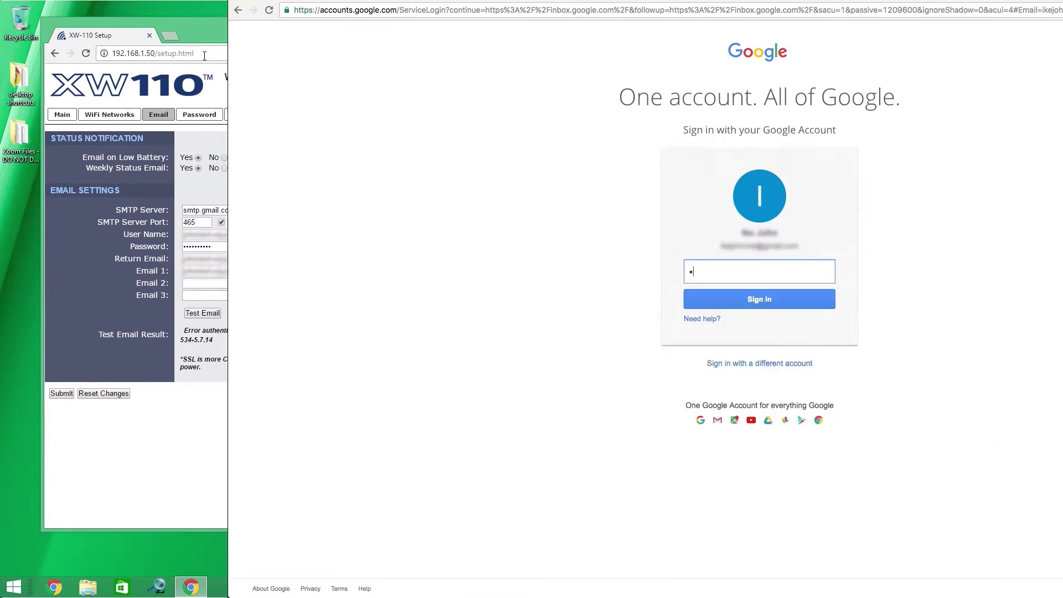
text(*********)
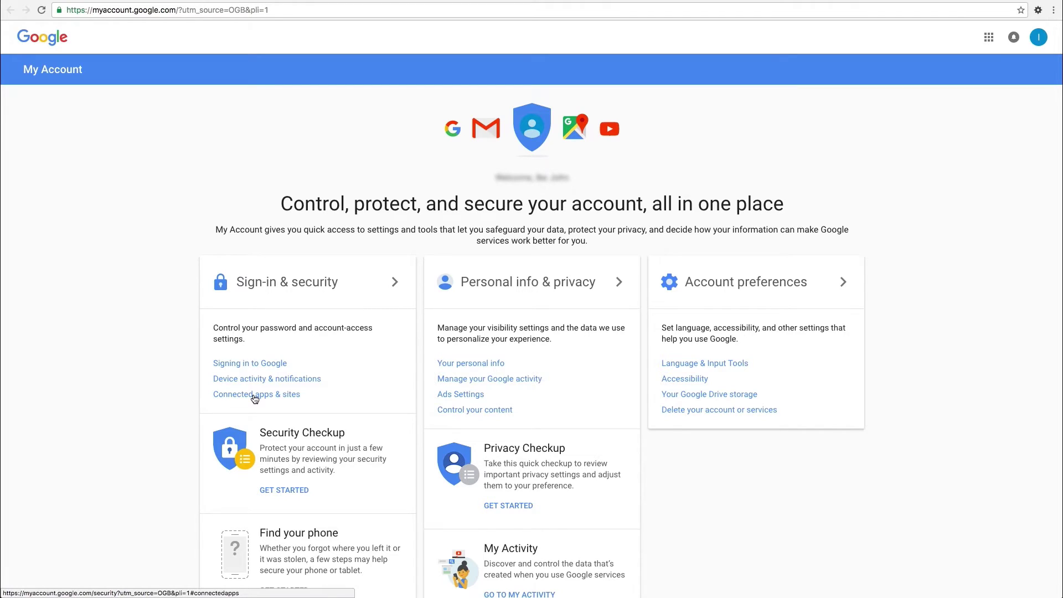
Under Connected apps & sites, switch Allow less secure apps to ON
click(254, 396)
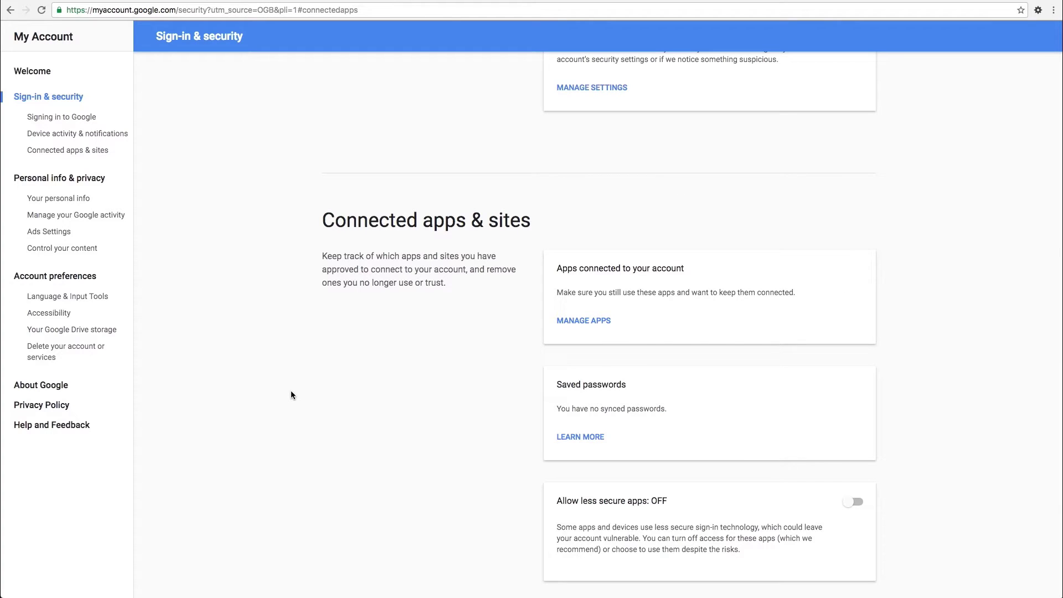
scroll(291, 390, down, 1)
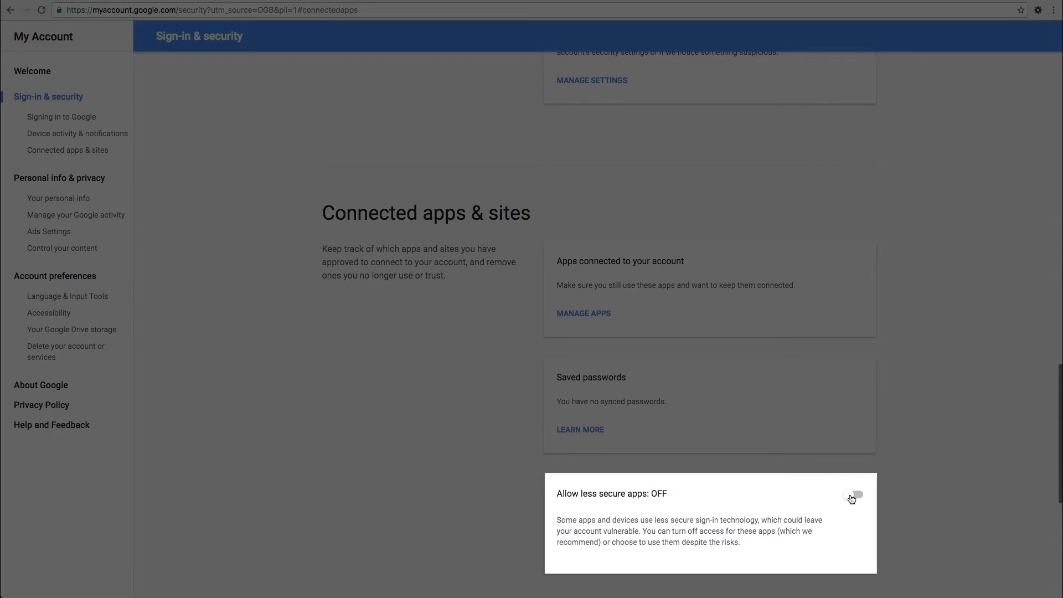
click(852, 499)
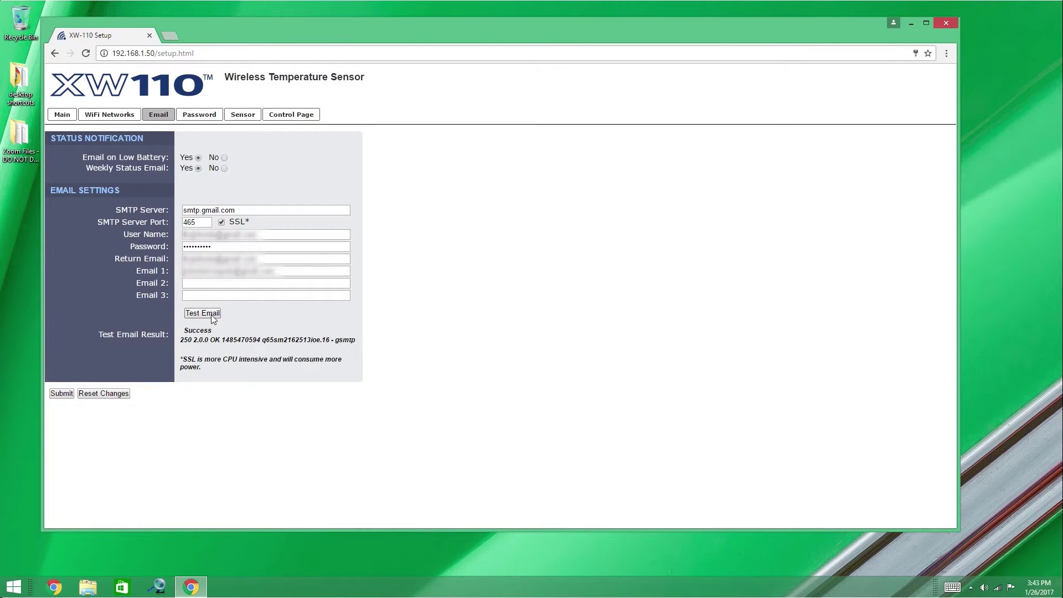
Resend the test email (250 2.0.0 OK), update User Name, Password and Return Email, then test again
click(212, 314)
click(270, 244)
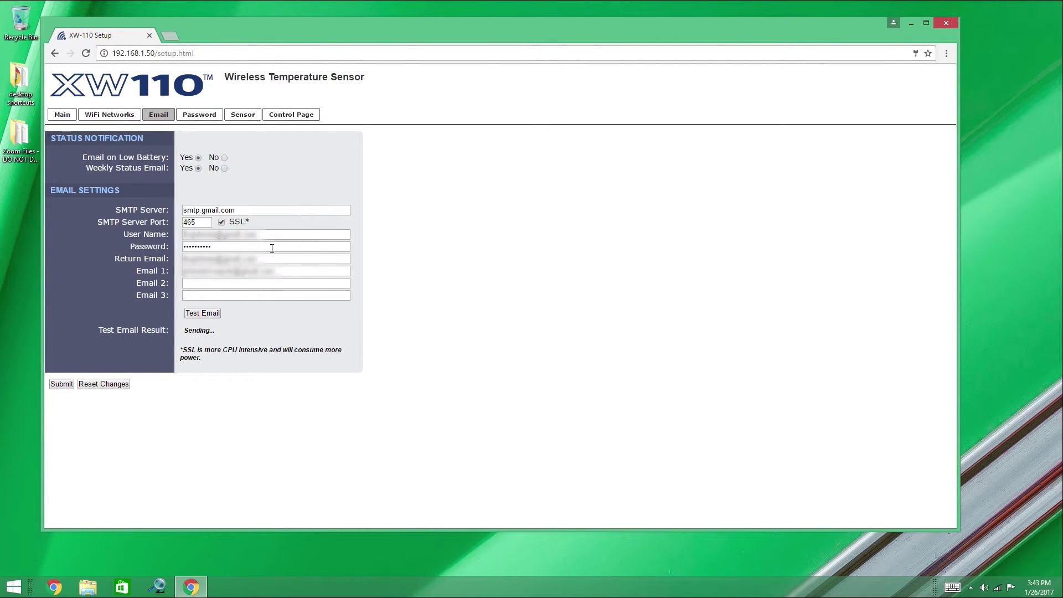
drag(260, 234, 164, 234)
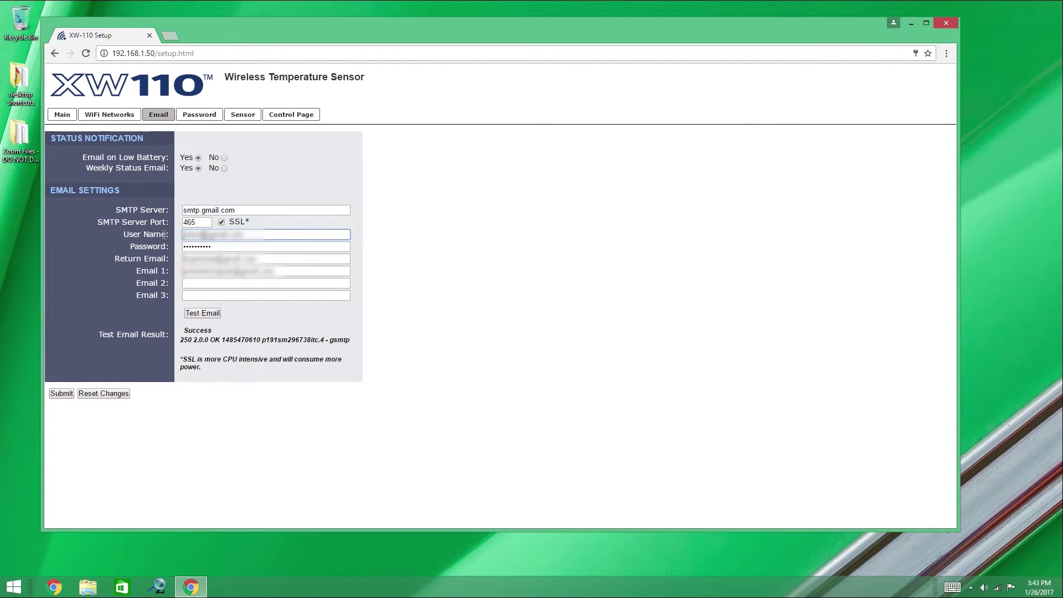
key(Tab)
key(ctrl+v)
key(Tab)
key(ctrl+v)
text(ohnsmith.xyz)
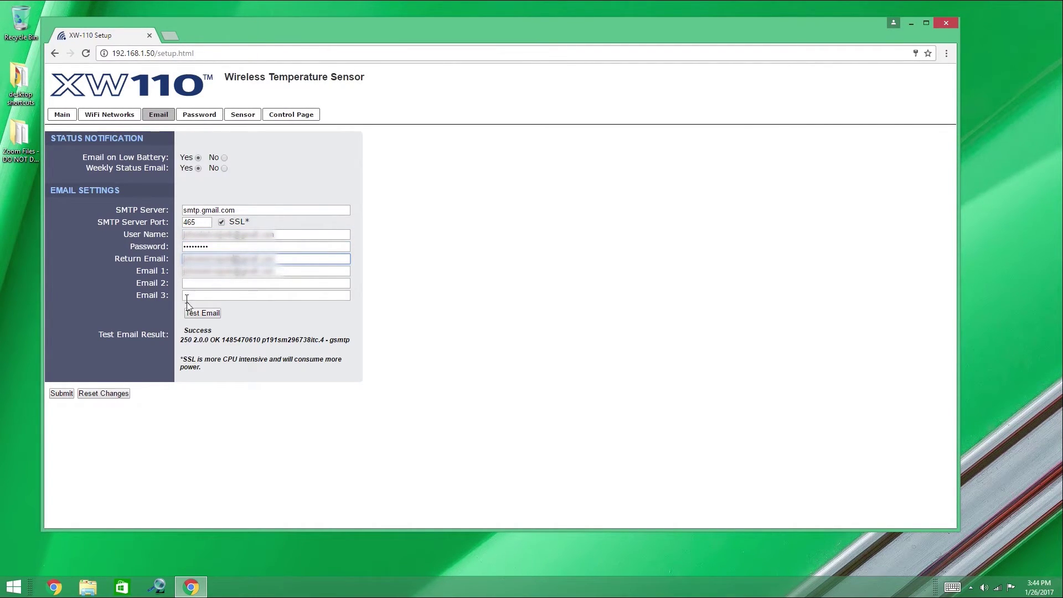
click(193, 314)
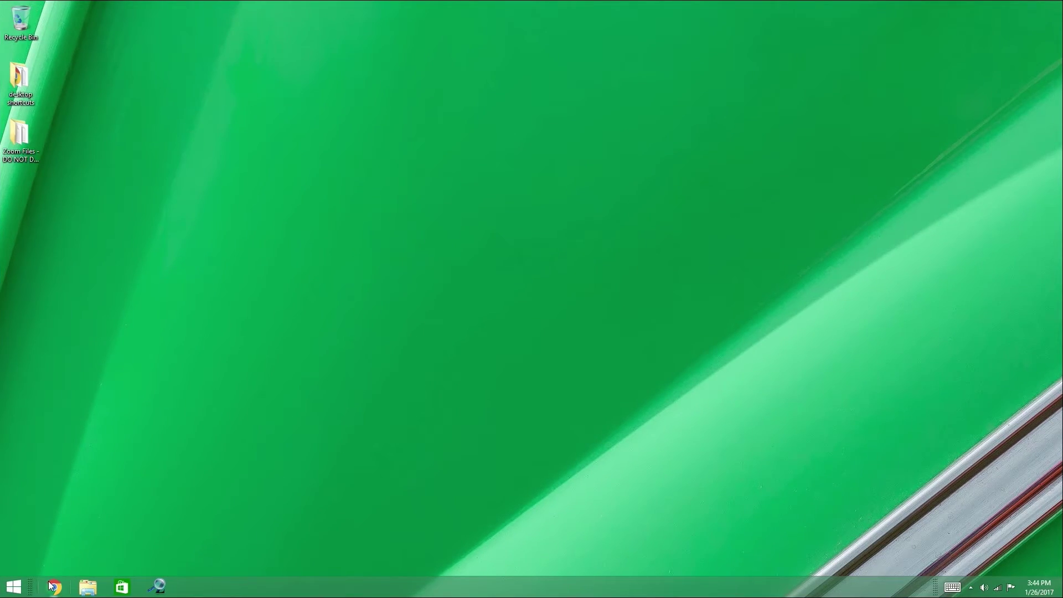
Bring up Chrome, load the sensor page at 192.168.1.50, and open the sensor settings
click(54, 586)
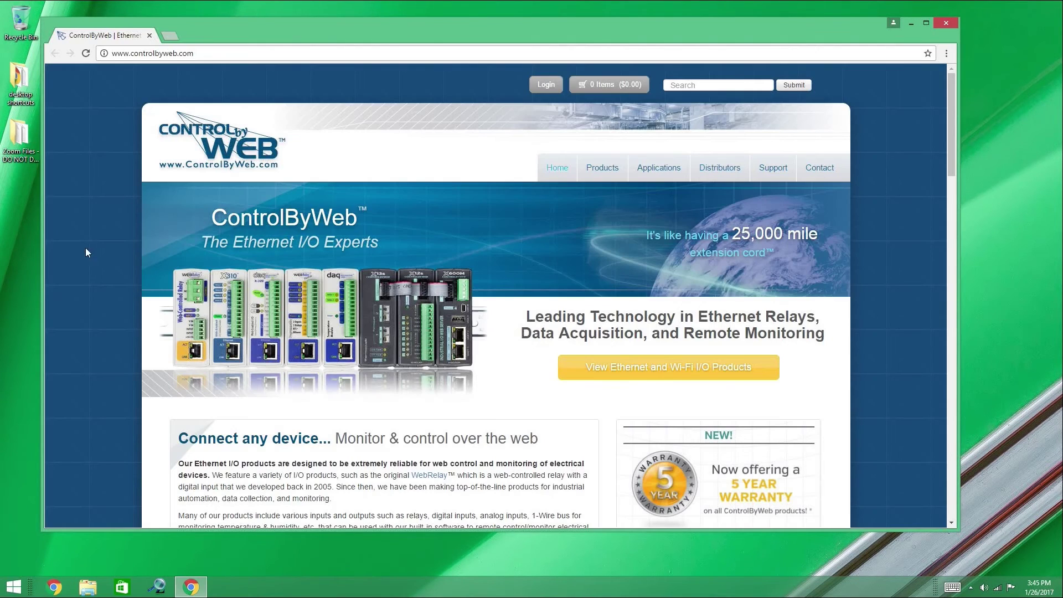
click(187, 55)
text(http)
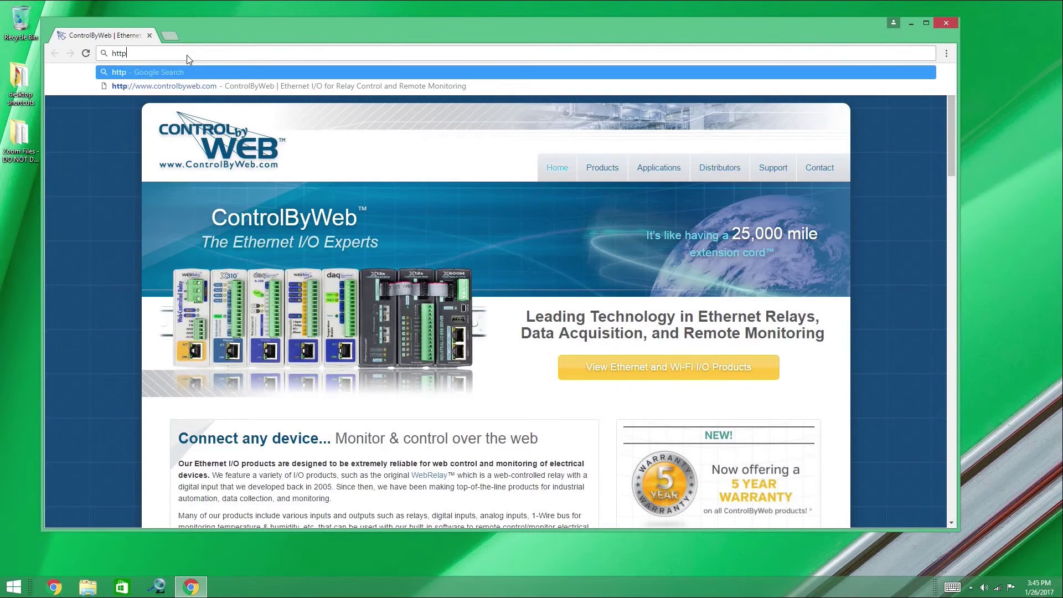
text(://192.168.1.50)
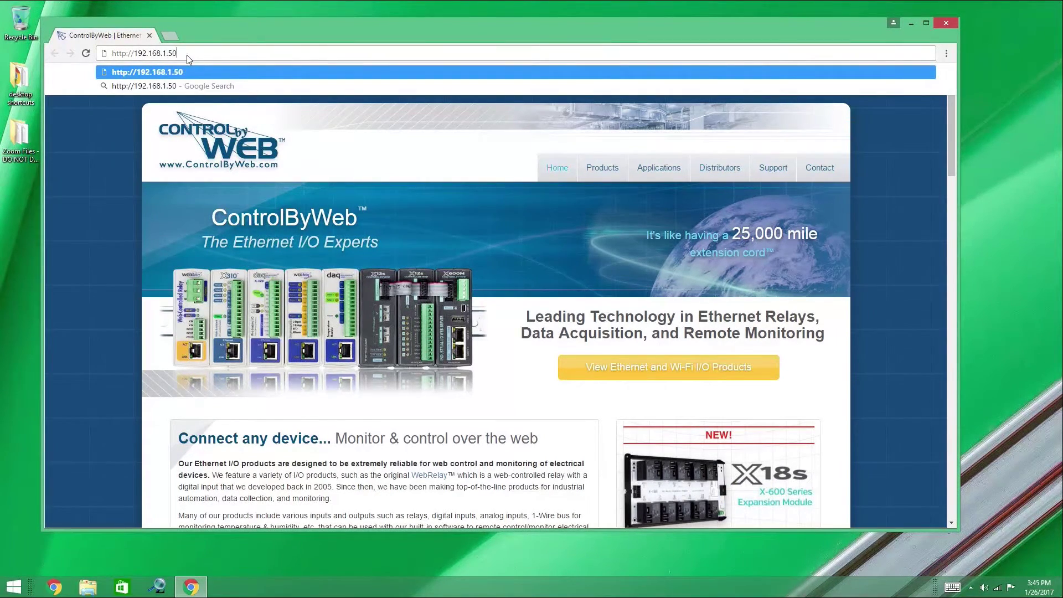
key(Return)
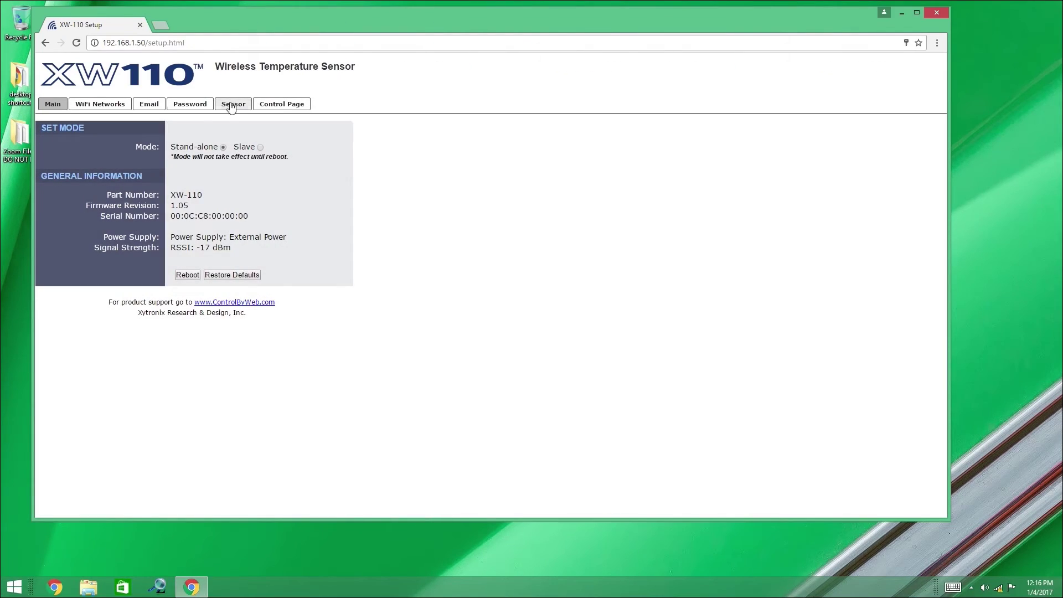
click(232, 106)
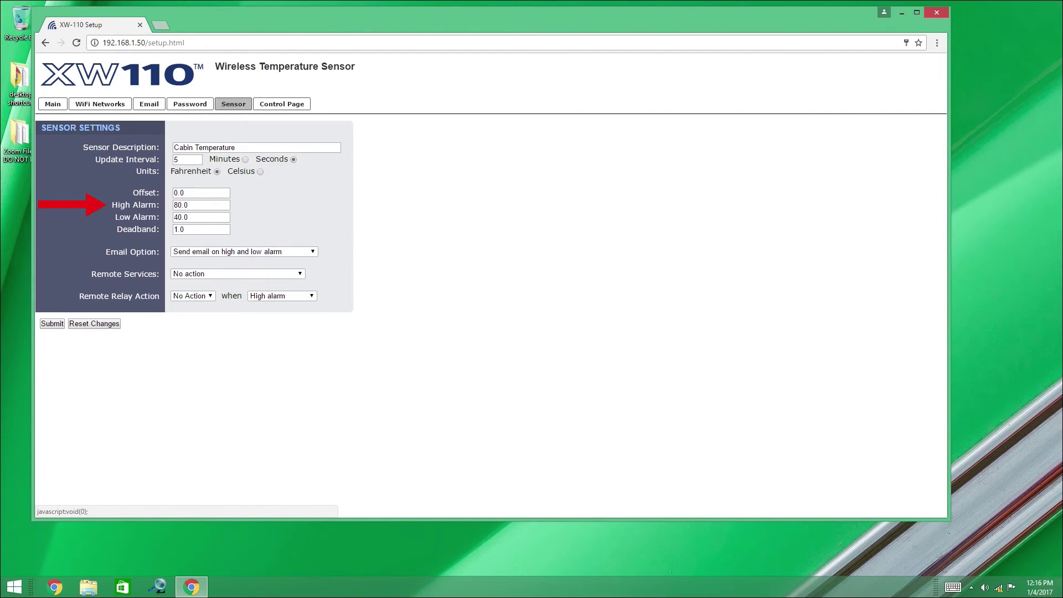
Submit the Cabin Temperature alarms with High Alarm 80.0 and Low Alarm 40.0
click(51, 324)
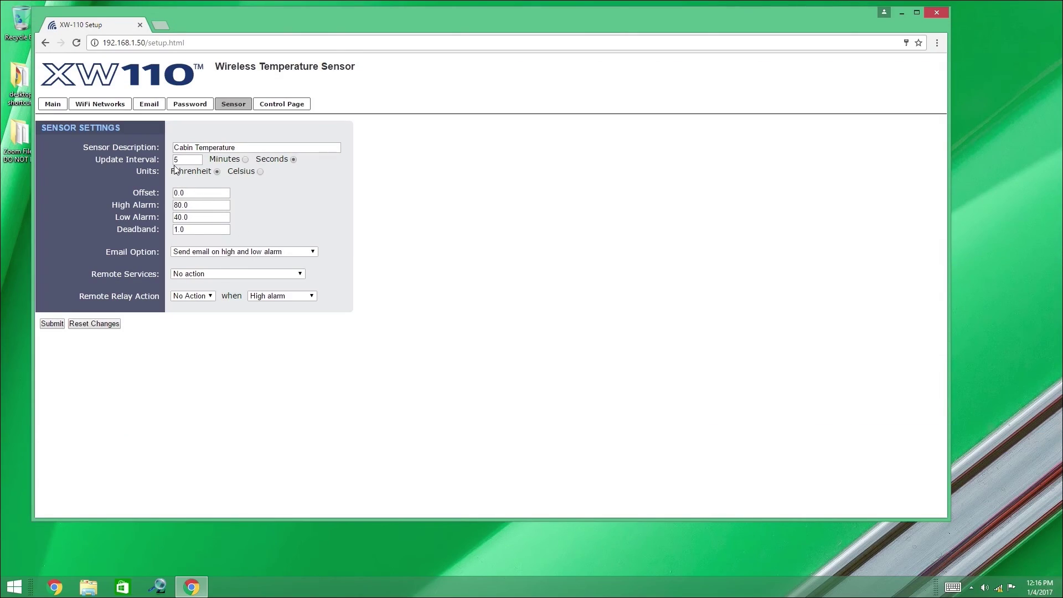
Set the update interval to 15 Minutes, change the High Alarm to 95.0, and submit
click(175, 161)
text(1)
click(246, 159)
drag(181, 205, 169, 210)
click(52, 324)
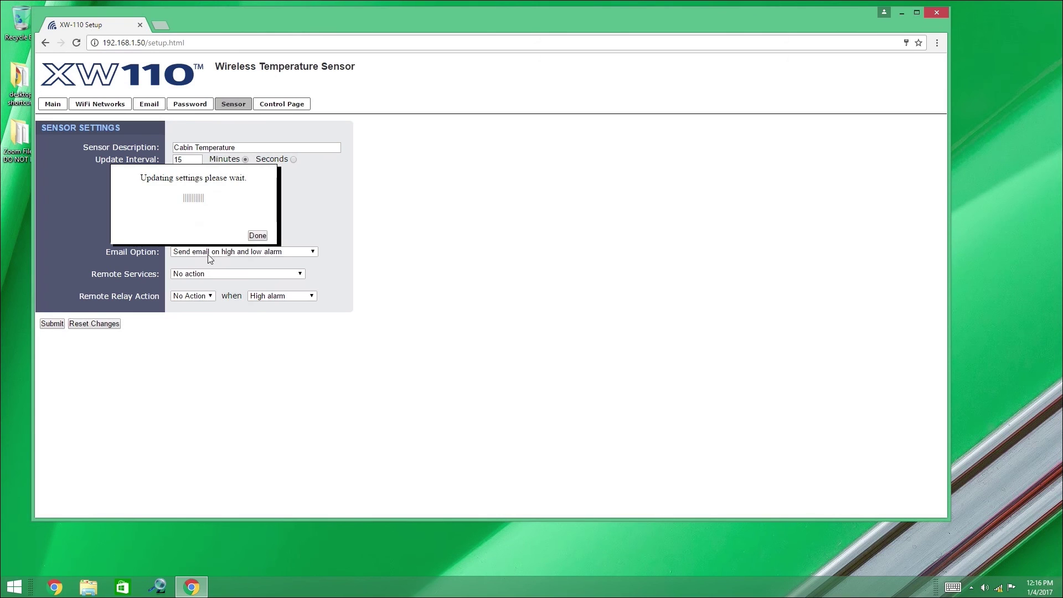